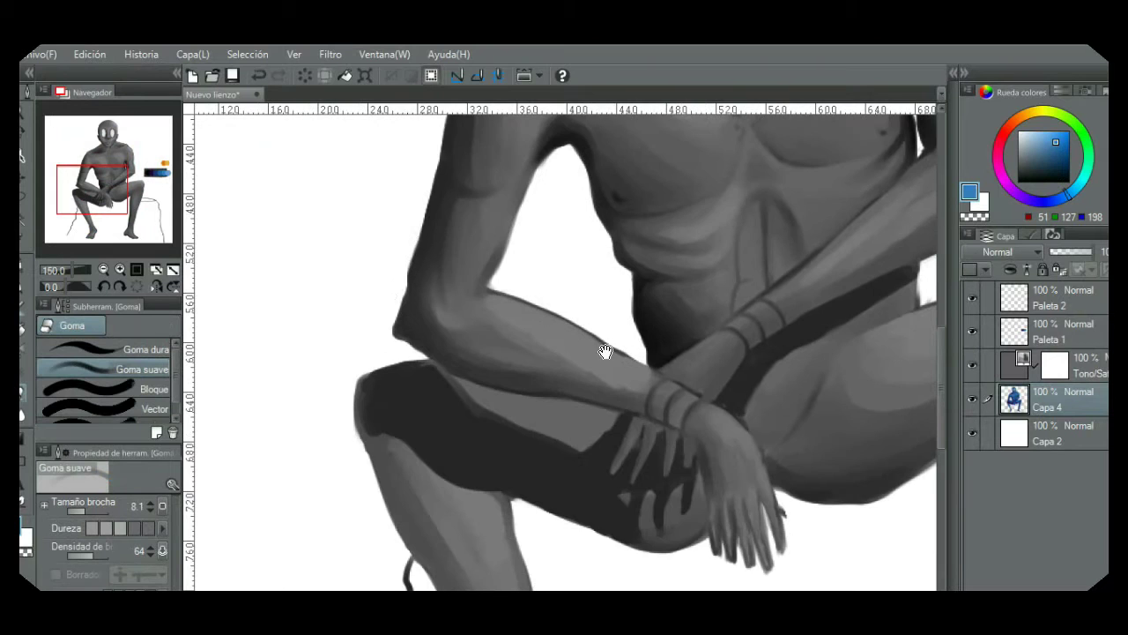
# Step: Sample the orange palette colour and paint a thin rim light along the figure's elbow and the inner edge of the armpit
pyautogui.moveTo(606, 352); pyautogui.dragTo(572, 394)
pyautogui.moveTo(572, 327); pyautogui.dragTo(572, 385)
pyautogui.moveTo(720, 317); pyautogui.dragTo(456, 309)
pyautogui.keyDown('alt'); pyautogui.click(847, 283); pyautogui.keyUp('alt')
pyautogui.moveTo(397, 282); pyautogui.dragTo(762, 282)
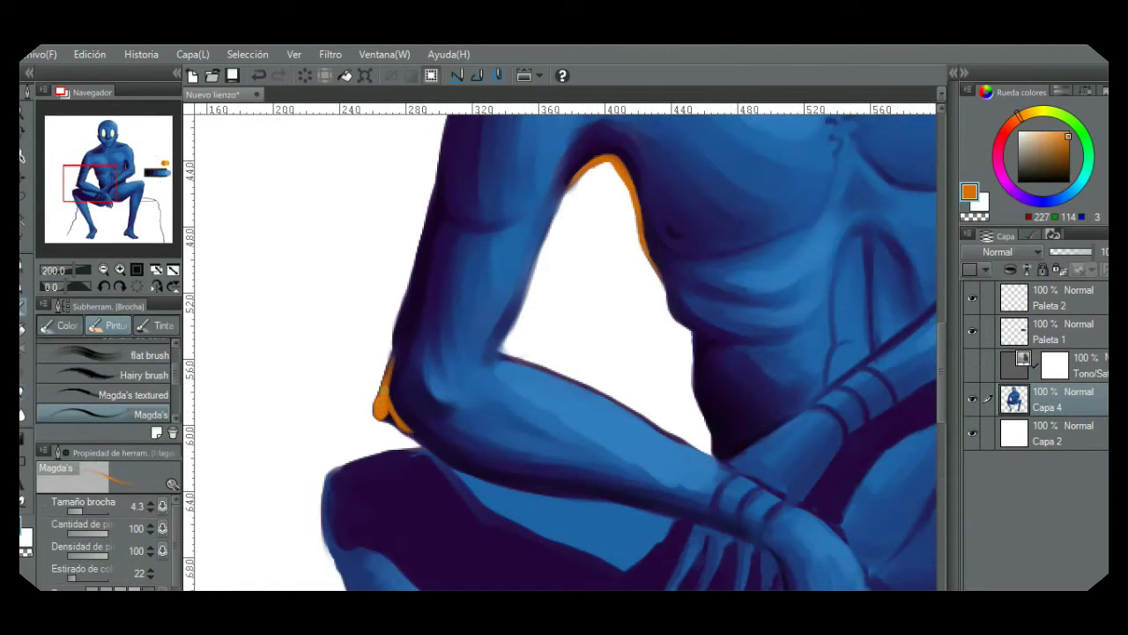
pyautogui.moveTo(391, 409); pyautogui.dragTo(388, 419)
# Step: Paint an orange rim along the forearm's underside from elbow to wrist with the perfect oil paint 2 brush at size 8.0
pyautogui.moveTo(175, 374); pyautogui.dragTo(176, 397)
pyautogui.click(132, 374)
pyautogui.moveTo(400, 306); pyautogui.dragTo(393, 349)
pyautogui.moveTo(483, 220); pyautogui.dragTo(472, 334)
pyautogui.moveTo(450, 525)
pyautogui.mouseDown()
pyautogui.moveTo(349, 205)
pyautogui.moveTo(432, 294)
pyautogui.moveTo(629, 331)
pyautogui.moveTo(680, 424)
pyautogui.mouseUp()
pyautogui.moveTo(568, 335)
pyautogui.mouseDown()
pyautogui.moveTo(487, 227)
pyautogui.moveTo(722, 348)
pyautogui.mouseUp()
pyautogui.press(']')
pyautogui.press(']')
pyautogui.press(']')
pyautogui.moveTo(463, 247); pyautogui.dragTo(594, 302)
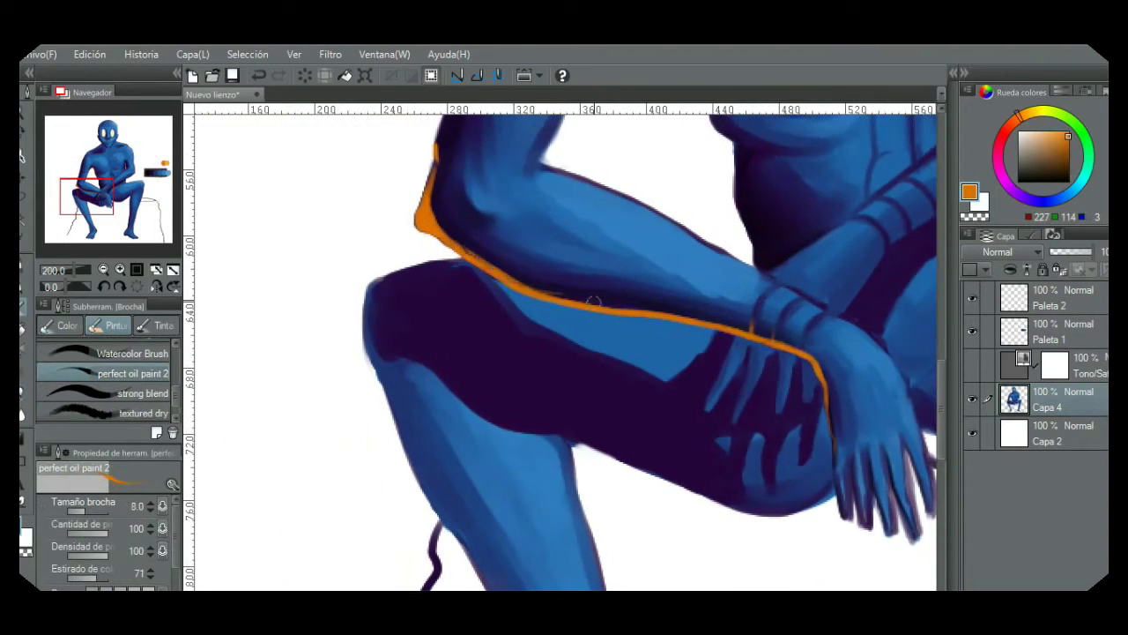
# Step: Blend the orange rim into the blue forearm's underside from elbow to hand with Magda's brush at size 8.7
pyautogui.moveTo(173, 385); pyautogui.dragTo(174, 372)
pyautogui.click(148, 390)
pyautogui.moveTo(431, 206)
pyautogui.mouseDown()
pyautogui.moveTo(520, 275)
pyautogui.moveTo(671, 310)
pyautogui.mouseUp()
pyautogui.moveTo(520, 282)
pyautogui.mouseDown()
pyautogui.moveTo(765, 335)
pyautogui.moveTo(829, 410)
pyautogui.mouseUp()
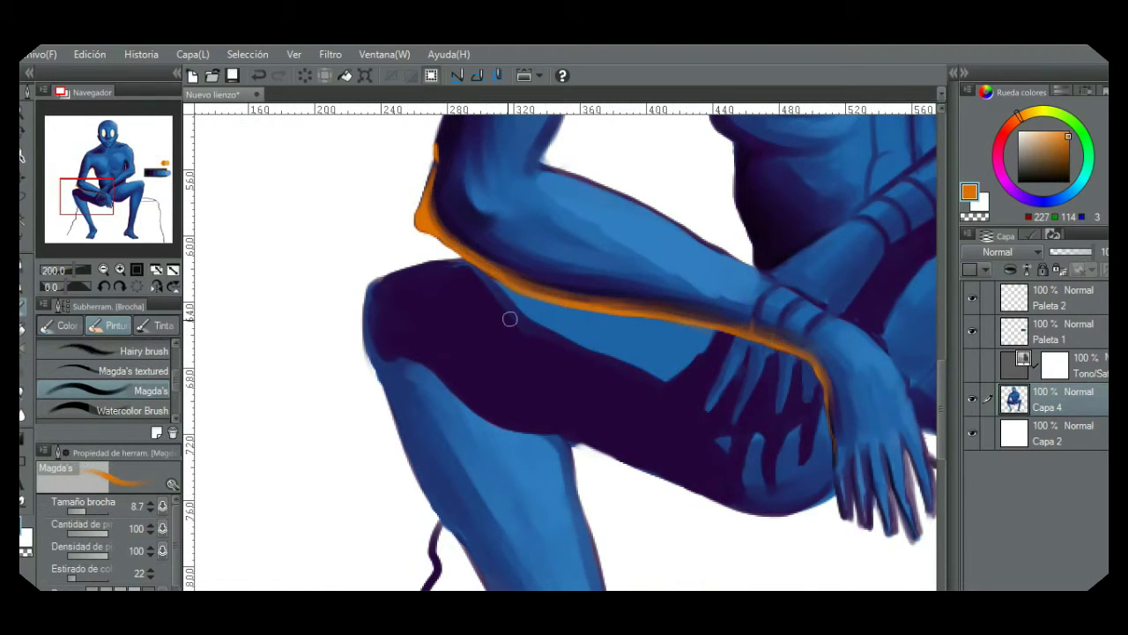
# Step: Paint a thin orange edge down the outer side of the knee beneath the elbow with a 6.3 brush
pyautogui.scroll(-4, 617, 415)
pyautogui.moveTo(561, 360); pyautogui.dragTo(594, 297)
pyautogui.scroll(4, 536, 366)
pyautogui.press('[')
pyautogui.press('[')
pyautogui.moveTo(467, 212); pyautogui.dragTo(483, 255)
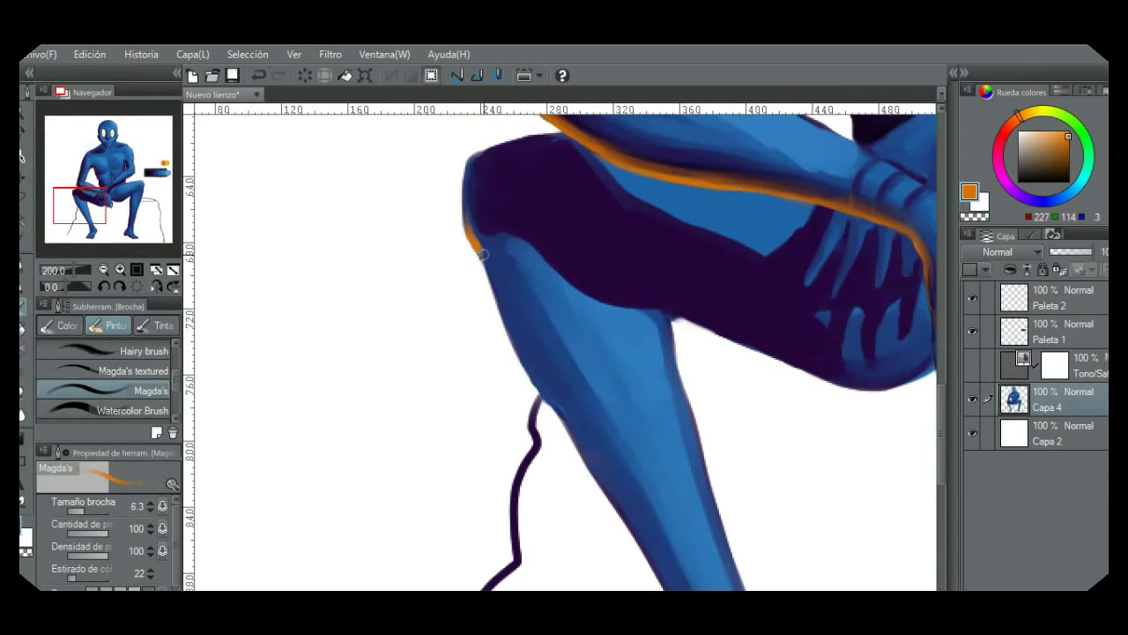
pyautogui.moveTo(512, 340); pyautogui.dragTo(483, 258)
pyautogui.moveTo(453, 176); pyautogui.dragTo(505, 304)
# Step: Paint a broad orange band down the outer shin to the ankle with the brush enlarged to 9.1
pyautogui.press(']')
pyautogui.press(']')
pyautogui.moveTo(467, 199)
pyautogui.mouseDown()
pyautogui.moveTo(546, 342)
pyautogui.moveTo(478, 292)
pyautogui.mouseUp()
pyautogui.moveTo(445, 252)
pyautogui.mouseDown()
pyautogui.moveTo(557, 427)
pyautogui.moveTo(503, 301)
pyautogui.mouseUp()
pyautogui.moveTo(476, 269); pyautogui.dragTo(539, 426)
pyautogui.moveTo(534, 365); pyautogui.dragTo(555, 450)
pyautogui.moveTo(524, 335); pyautogui.dragTo(545, 467)
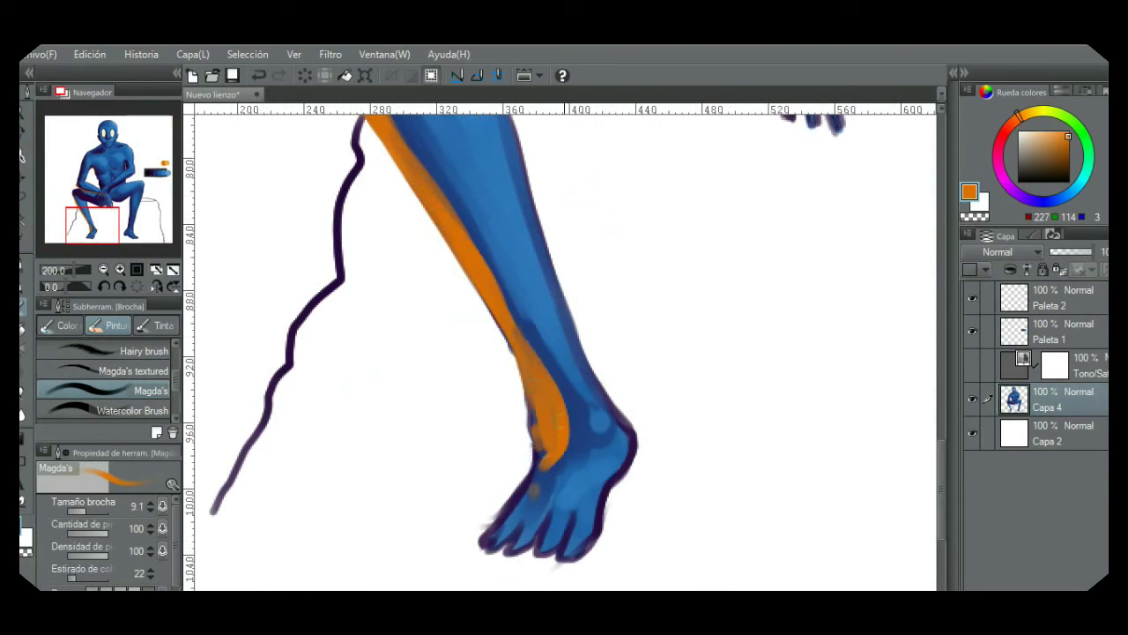
# Step: Paint thin orange streaks from the ankle along the top of the foot toward the toes with a 4.1 brush
pyautogui.moveTo(568, 428); pyautogui.dragTo(565, 464)
pyautogui.press('[')
pyautogui.press('[')
pyautogui.press('[')
pyautogui.press('[')
pyautogui.moveTo(541, 471); pyautogui.dragTo(531, 504)
pyautogui.moveTo(544, 451); pyautogui.dragTo(520, 511)
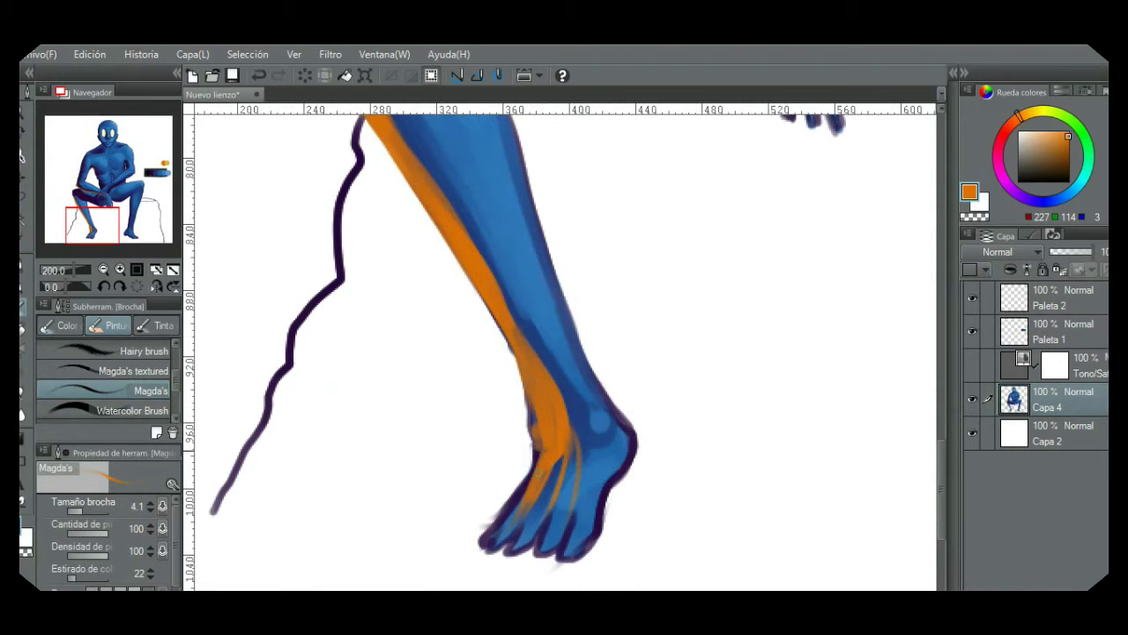
pyautogui.moveTo(532, 402); pyautogui.dragTo(538, 455)
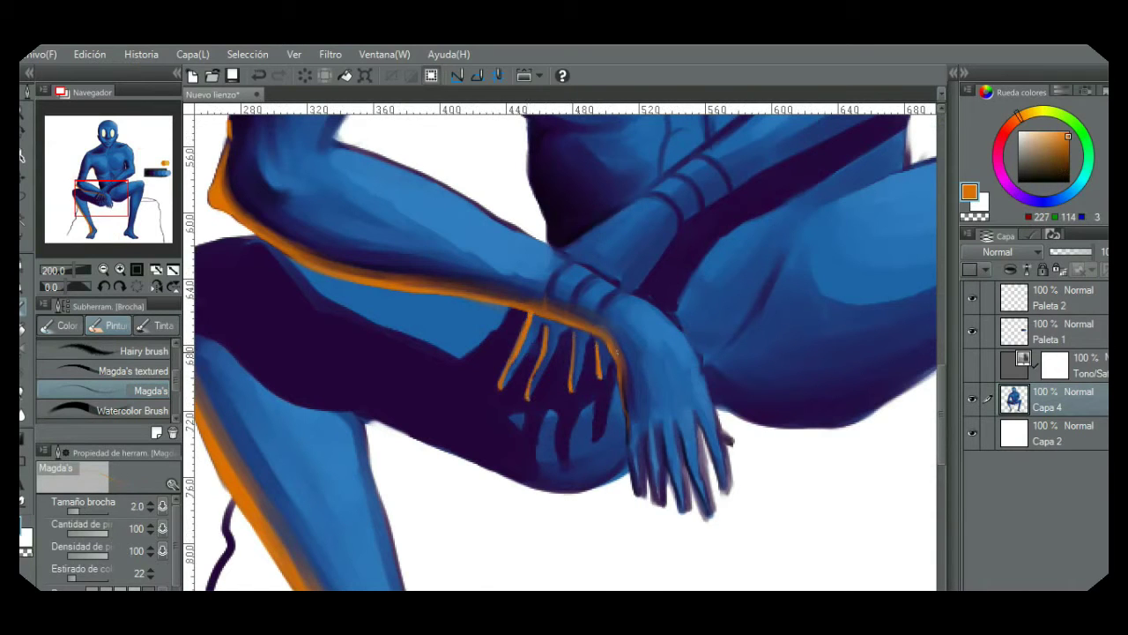
# Step: Undo the last stroke and reinforce the orange light along the shin with the brush enlarged to 15.3
pyautogui.press(']')
pyautogui.press(']')
pyautogui.press(']')
pyautogui.scroll(-3, 696, 237)
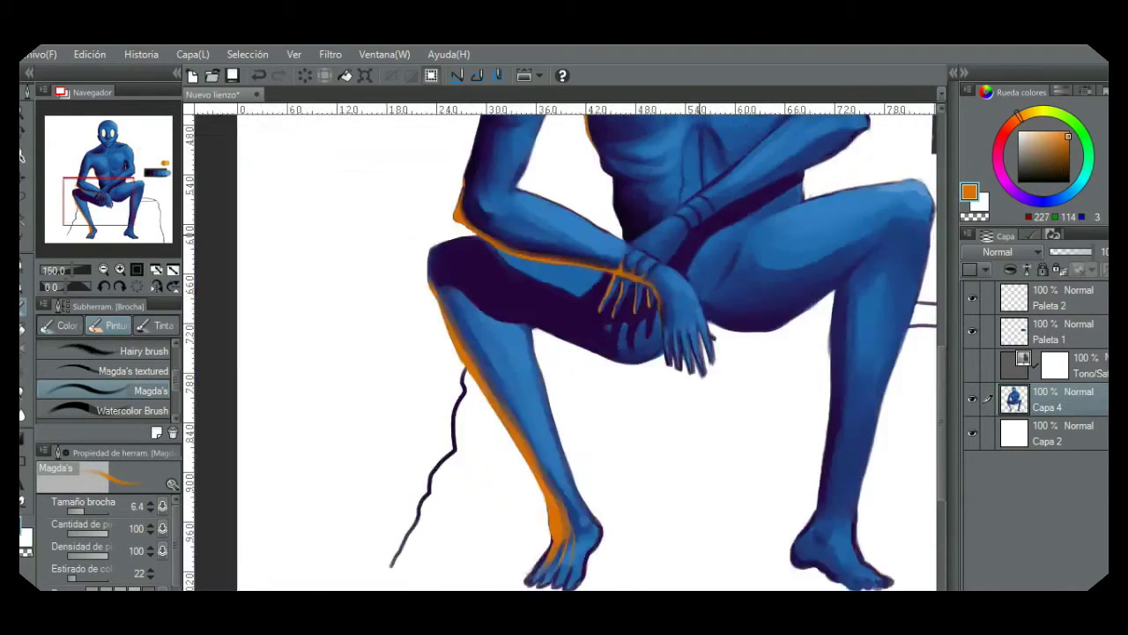
pyautogui.moveTo(696, 237); pyautogui.dragTo(625, 325)
pyautogui.press(']')
pyautogui.press(']')
pyautogui.press(']')
pyautogui.hotkey('ctrl', 'z')
pyautogui.moveTo(476, 407); pyautogui.dragTo(528, 498)
pyautogui.moveTo(640, 150); pyautogui.dragTo(594, 287)
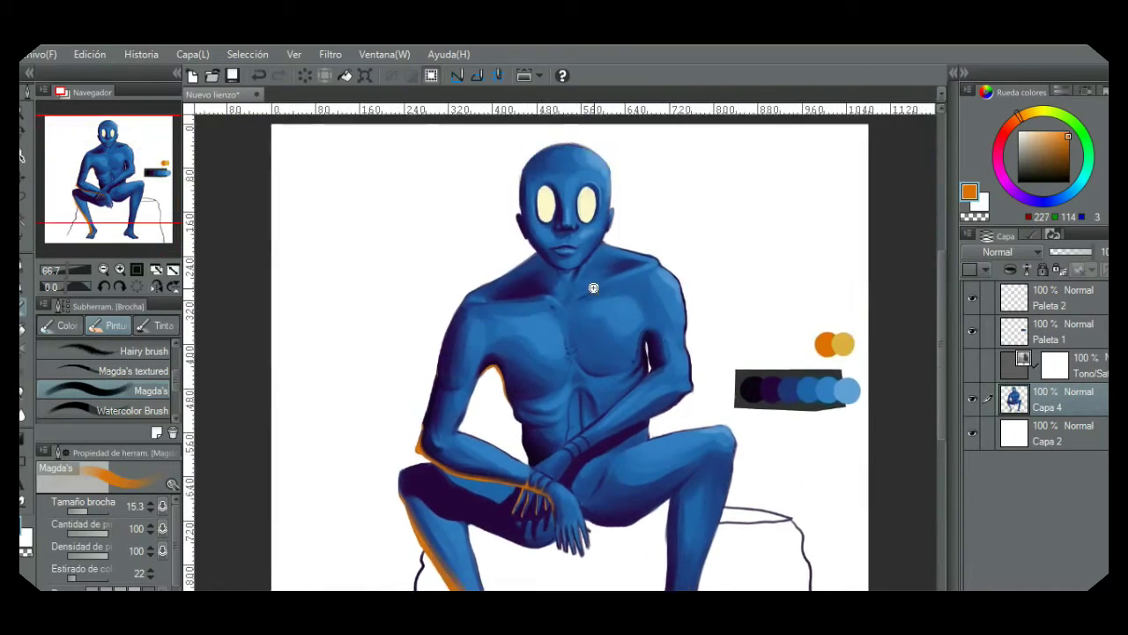
# Step: Paint a fine orange rim along the jaw and an accent on the lips with the brush reduced to 1.3
pyautogui.scroll(3, 529, 213)
pyautogui.moveTo(534, 214); pyautogui.dragTo(482, 282)
pyautogui.press('[')
pyautogui.press('[')
pyautogui.press('[')
pyautogui.moveTo(535, 424); pyautogui.dragTo(581, 440)
pyautogui.moveTo(472, 304); pyautogui.dragTo(480, 345)
pyautogui.moveTo(688, 347); pyautogui.dragTo(708, 460)
pyautogui.moveTo(490, 376); pyautogui.dragTo(492, 407)
pyautogui.hotkey('shift', 'space')
pyautogui.moveTo(672, 415); pyautogui.dragTo(623, 278)
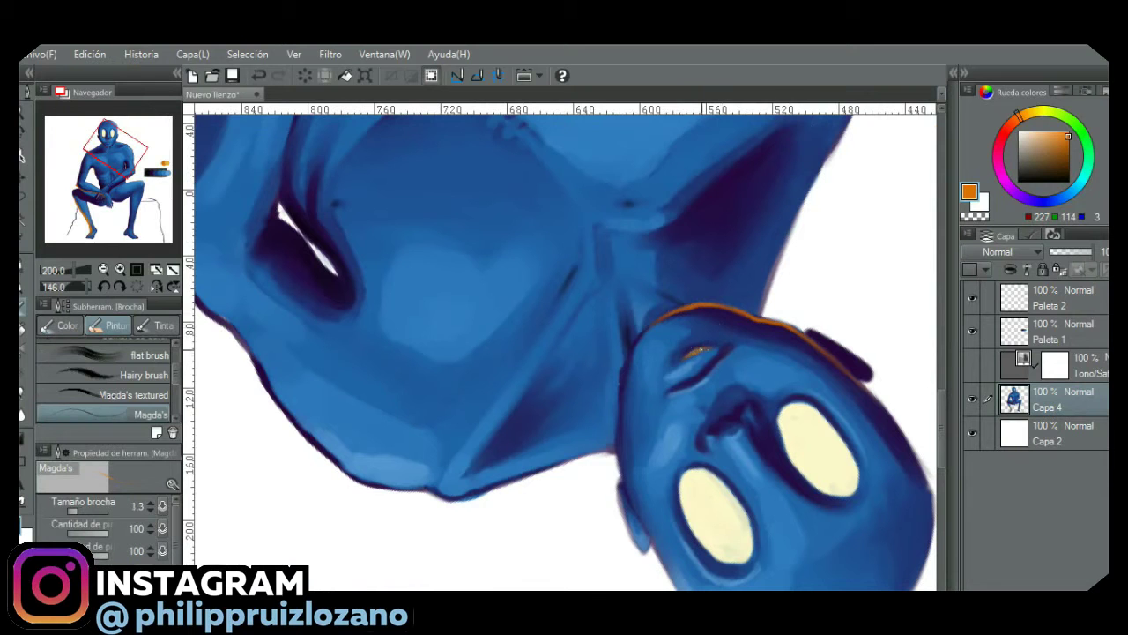
# Step: Reset the canvas rotation and paint thin orange highlights along the fingers of the front hanging hand
pyautogui.scroll(-2, 667, 282)
pyautogui.doubleClick(666, 282)
pyautogui.moveTo(475, 511); pyautogui.dragTo(547, 272)
pyautogui.moveTo(520, 439); pyautogui.dragTo(545, 343)
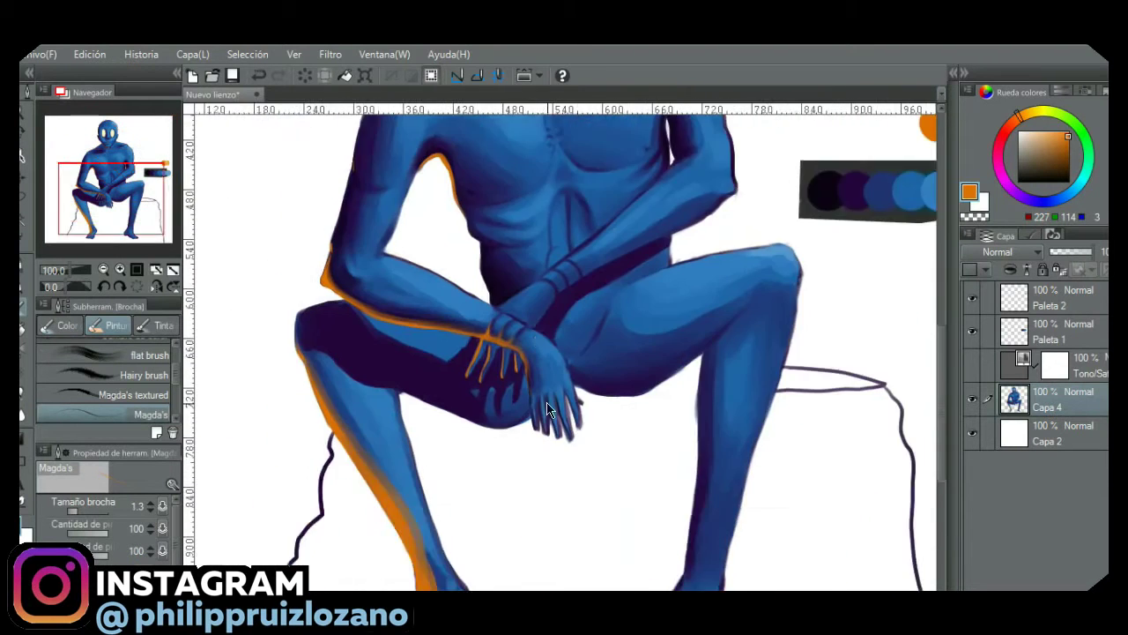
pyautogui.scroll(1, 553, 423)
# Step: Paint an orange rim along the underside of the thigh beside the hanging hand and erase the excess at its end
pyautogui.press(']')
pyautogui.press(']')
pyautogui.press(']')
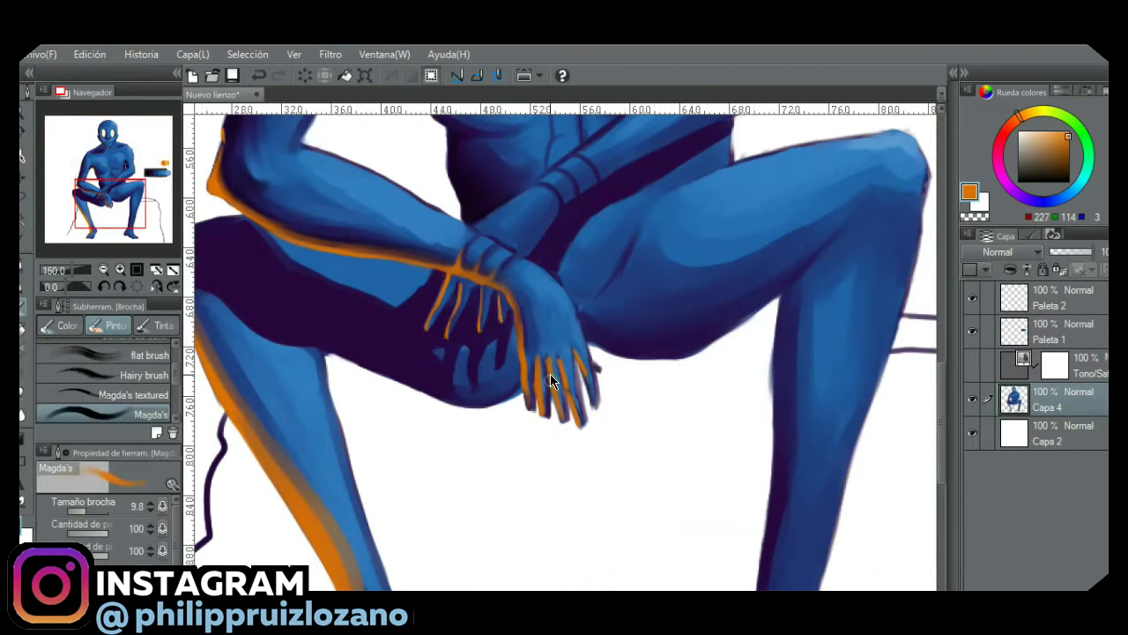
pyautogui.moveTo(583, 337)
pyautogui.mouseDown()
pyautogui.moveTo(661, 358)
pyautogui.moveTo(738, 325)
pyautogui.mouseUp()
pyautogui.press('e')
pyautogui.moveTo(681, 357); pyautogui.dragTo(706, 350)
pyautogui.press('b')
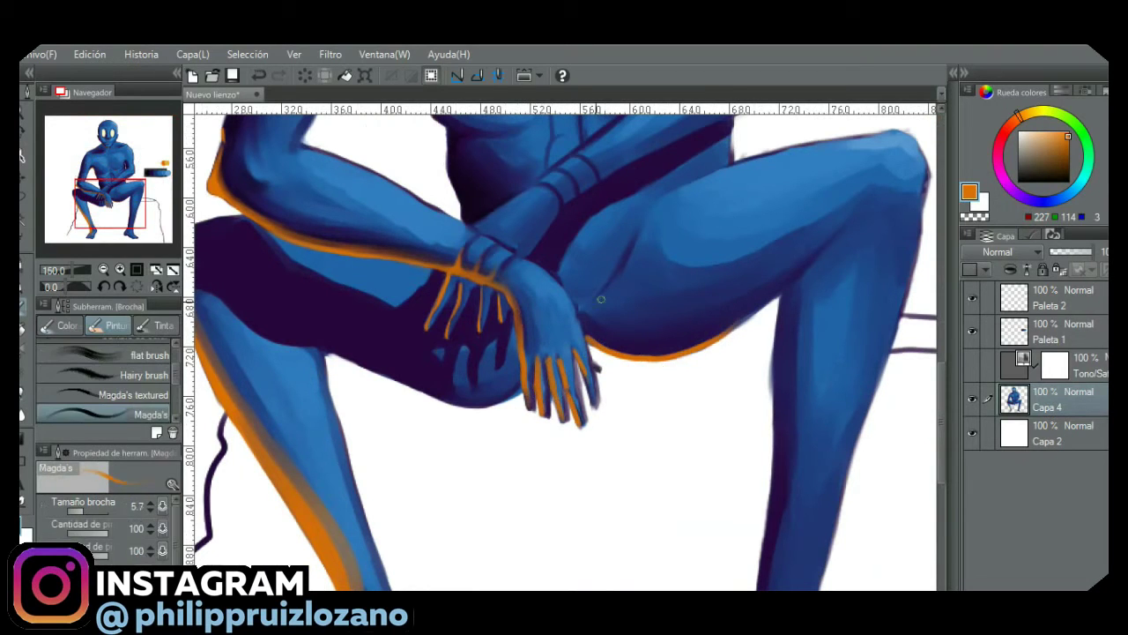
pyautogui.moveTo(589, 327); pyautogui.dragTo(674, 352)
pyautogui.moveTo(610, 342)
pyautogui.mouseDown()
pyautogui.moveTo(702, 343)
pyautogui.moveTo(657, 355)
pyautogui.mouseUp()
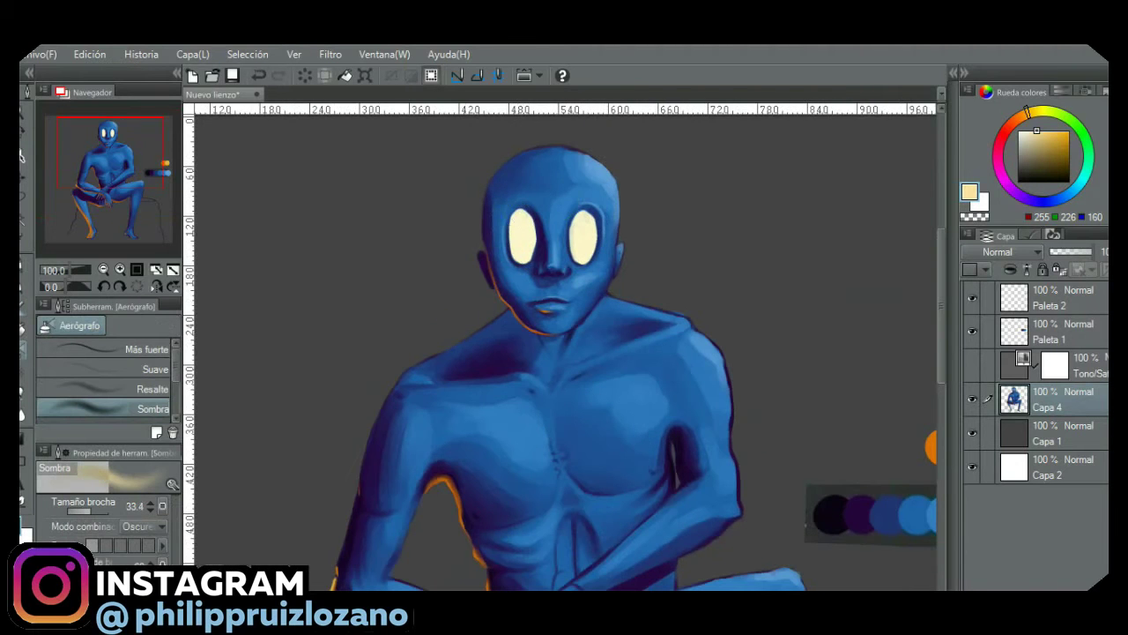
# Step: Create a new layer above the figure and airbrush white around both eyes with the Sombra airbrush
pyautogui.hotkey('ctrl', 'shift', 'n')
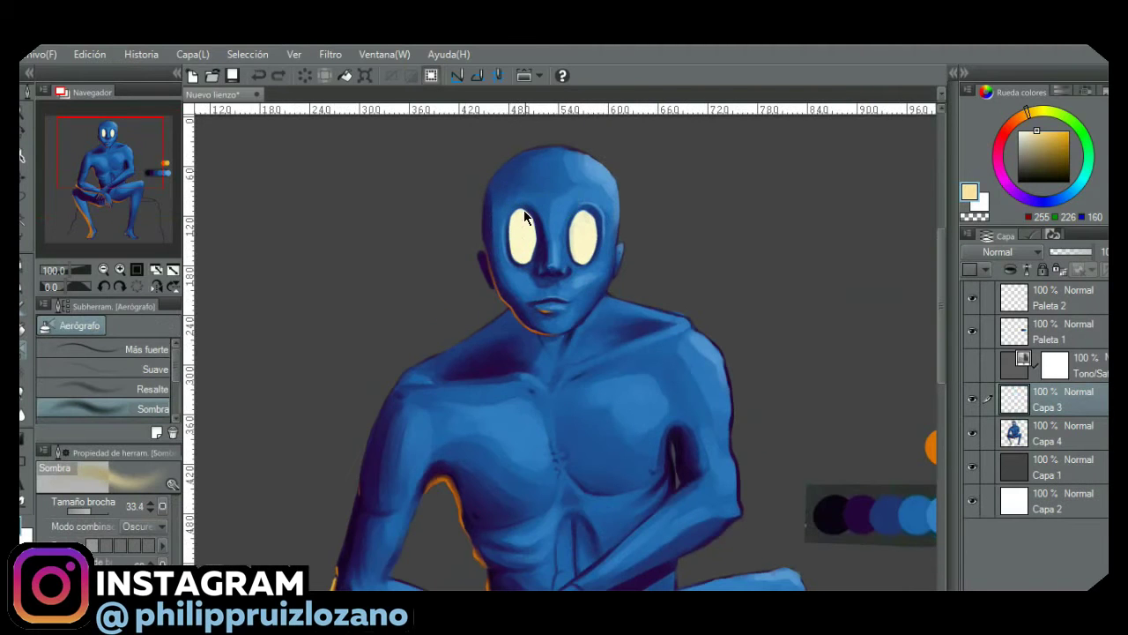
pyautogui.moveTo(1028, 131); pyautogui.dragTo(1018, 131)
pyautogui.moveTo(519, 208); pyautogui.dragTo(511, 259)
pyautogui.moveTo(581, 210); pyautogui.dragTo(571, 251)
pyautogui.moveTo(587, 210); pyautogui.dragTo(594, 257)
pyautogui.moveTo(529, 210)
pyautogui.mouseDown()
pyautogui.moveTo(522, 288)
pyautogui.moveTo(591, 225)
pyautogui.moveTo(522, 249)
pyautogui.moveTo(583, 215)
pyautogui.mouseUp()
# Step: Add a soft white glow over both eyes with the Suave airbrush at size 22.8
pyautogui.click(132, 369)
pyautogui.click(78, 511)
pyautogui.moveTo(522, 213); pyautogui.dragTo(522, 256)
pyautogui.moveTo(587, 228); pyautogui.dragTo(578, 257)
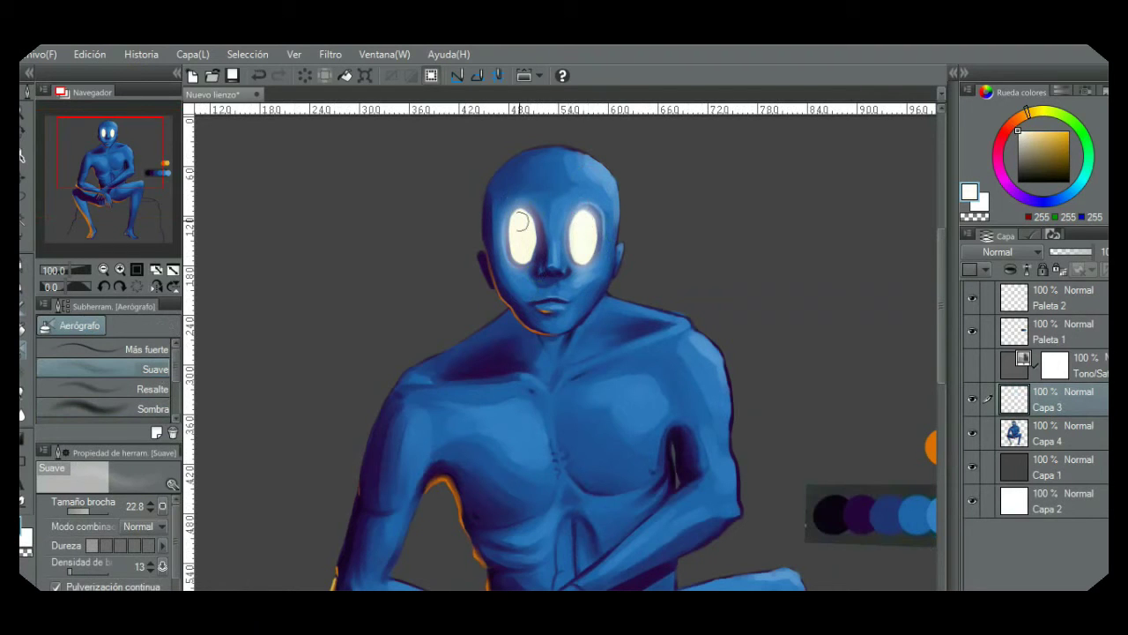
pyautogui.moveTo(519, 221); pyautogui.dragTo(524, 255)
pyautogui.hotkey('ctrl', '0')
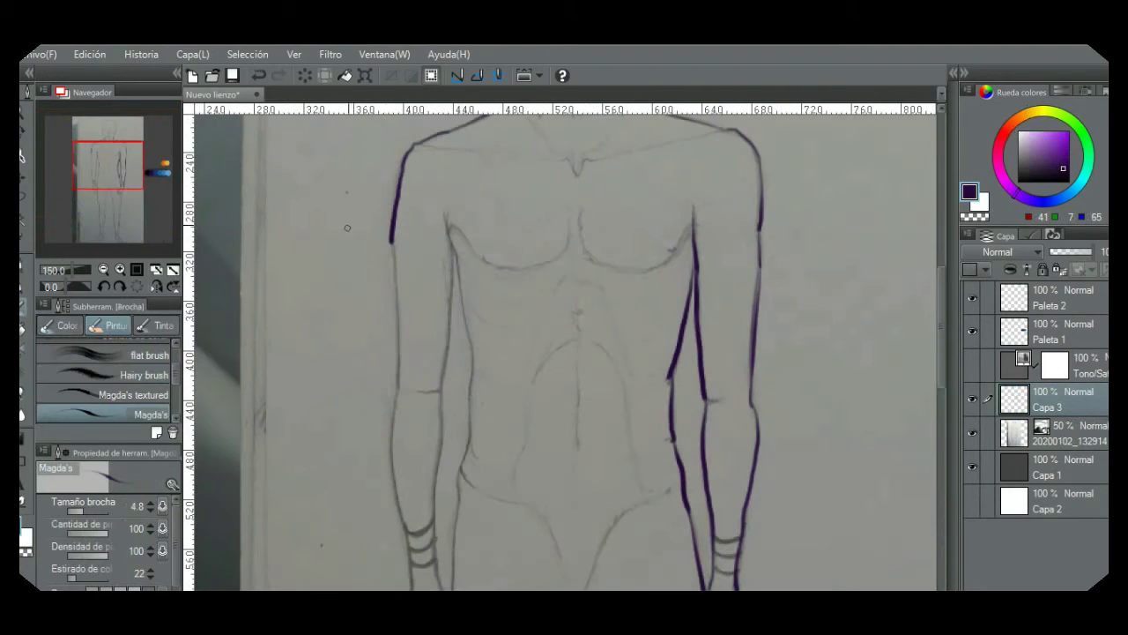
# Step: Ink the outer and inner contours of the arm on the pencil sketch's left side in dark purple with Magda's brush
pyautogui.moveTo(456, 282); pyautogui.dragTo(451, 332)
pyautogui.moveTo(405, 306); pyautogui.dragTo(429, 236)
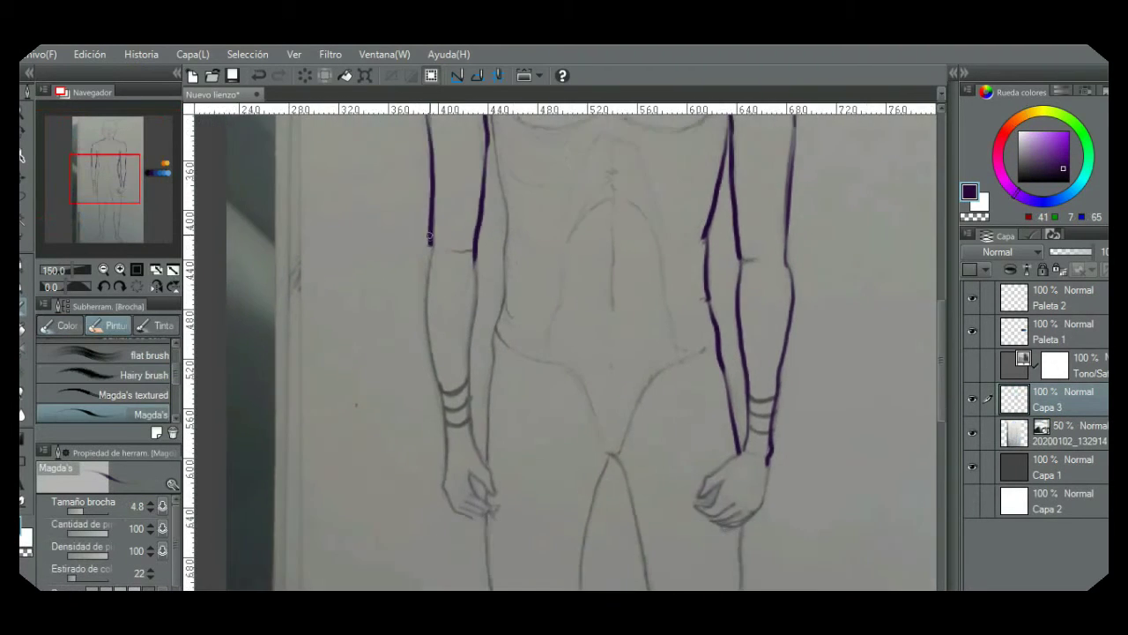
pyautogui.scroll(-2, 475, 232)
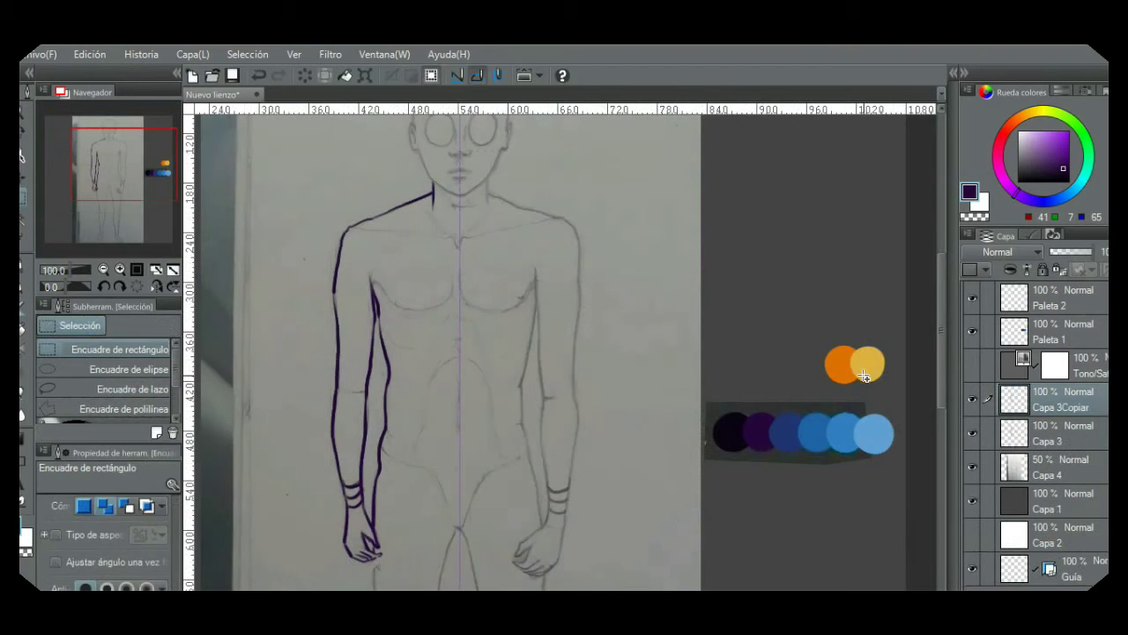
# Step: Flip the copied arm on layer Capa 3Copiar horizontally by transforming its width scale to -100%
pyautogui.hotkey('ctrl', 't')
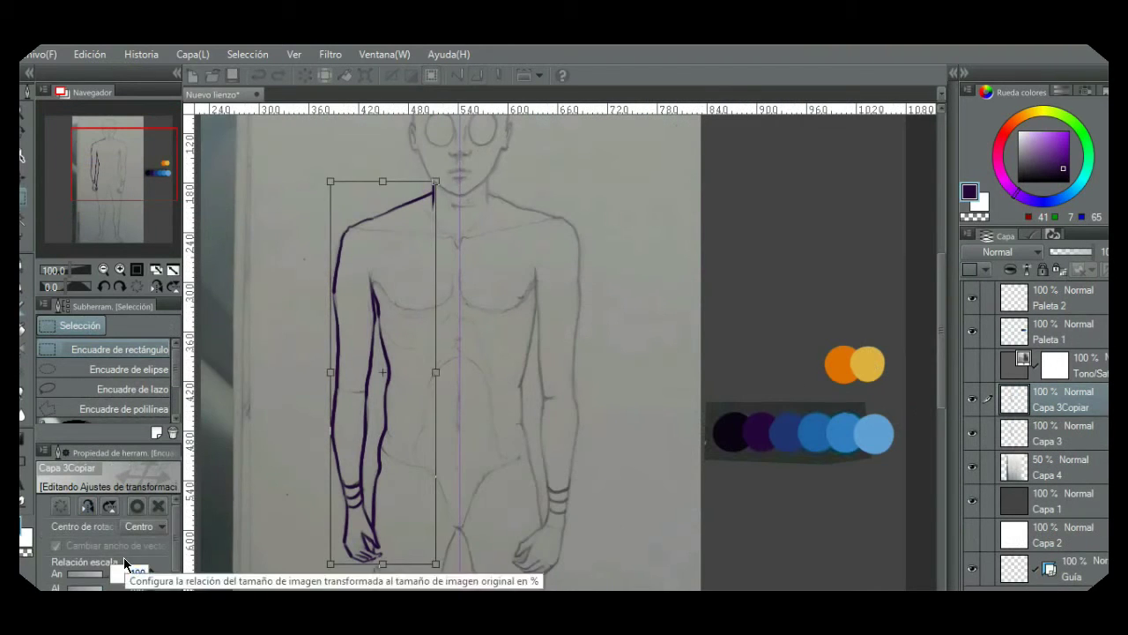
pyautogui.write('-100')
pyautogui.press('Return')
# Step: Move the mirrored arm across the centre guide to match the first arm and apply the transformation
pyautogui.press('Right')
pyautogui.press('Right')
pyautogui.press('Right')
pyautogui.press('Right')
pyautogui.press('Right')
pyautogui.press('Right')
pyautogui.press('Right')
pyautogui.press('Right')
pyautogui.press('Right')
pyautogui.press('Right')
pyautogui.press('Right')
pyautogui.press('Right')
pyautogui.press('Right')
pyautogui.press('Right')
pyautogui.press('Right')
pyautogui.press('Right')
pyautogui.press('Right')
pyautogui.press('Right')
pyautogui.press('Right')
pyautogui.press('Right')
pyautogui.press('Left')
pyautogui.press('Left')
pyautogui.press('Left')
pyautogui.press('Left')
pyautogui.press('Left')
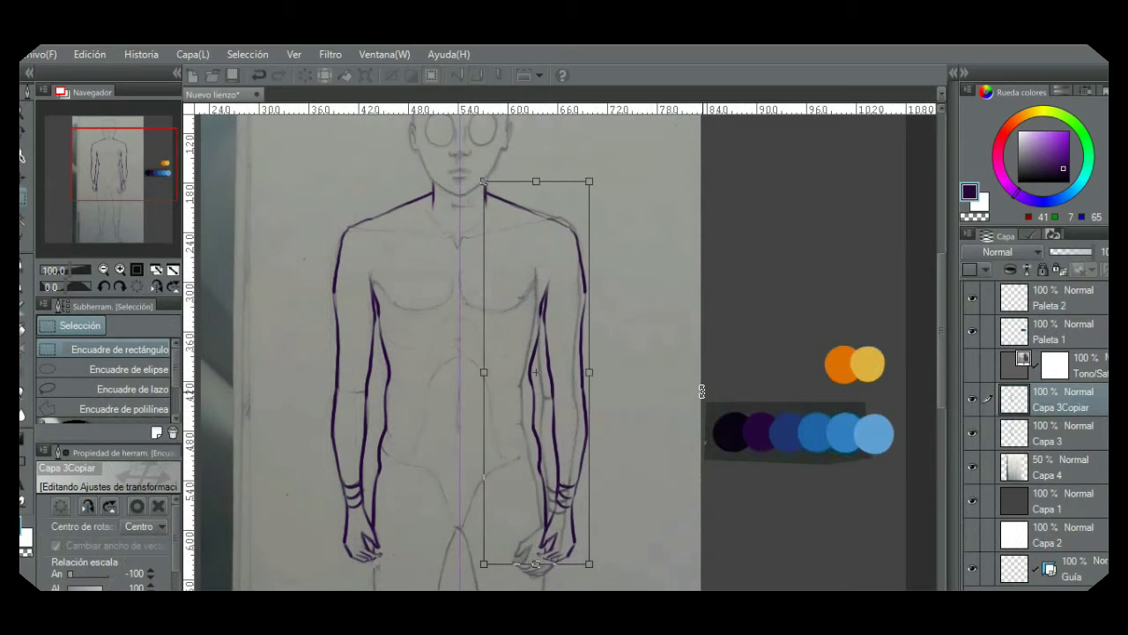
pyautogui.press('Return')
# Step: Place a two-line symmetry ruler on the figure's vertical centre guide, undoing the first misplaced attempt
pyautogui.moveTo(637, 396); pyautogui.dragTo(669, 200)
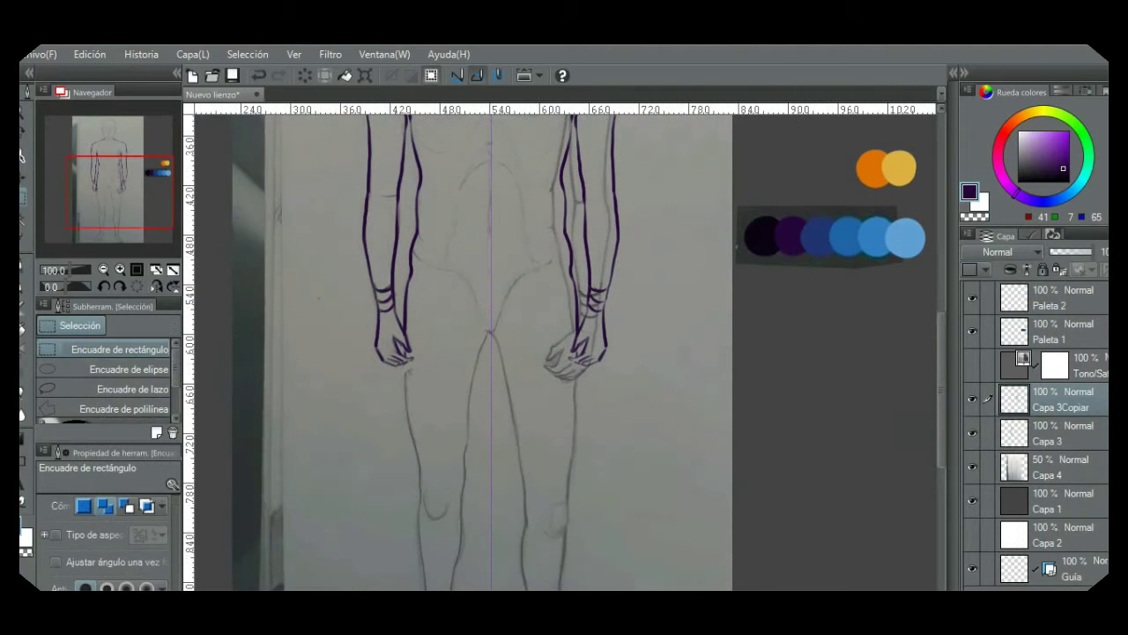
pyautogui.press('y')
pyautogui.press('u')
pyautogui.scroll(2, 474, 289)
pyautogui.moveTo(488, 124); pyautogui.dragTo(478, 285)
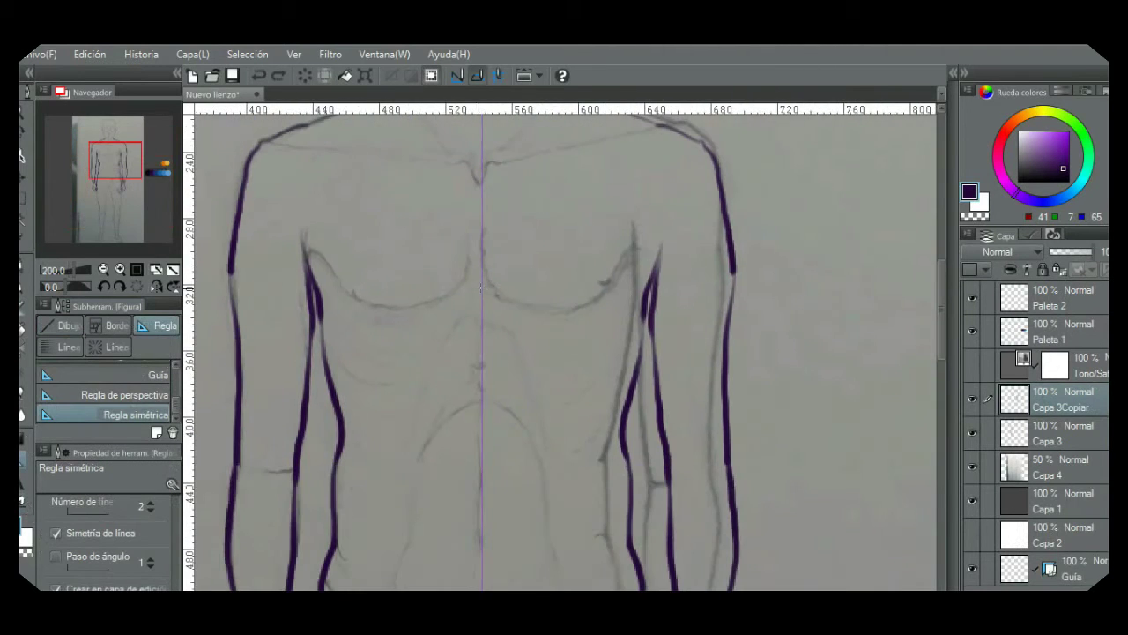
pyautogui.click(480, 287)
pyautogui.hotkey('ctrl', 'z')
pyautogui.click(481, 287)
# Step: Remove the Guía layer and return to layer Capa 3Copiar with Magda's brush
pyautogui.scroll(-2, 481, 291)
pyautogui.moveTo(493, 573); pyautogui.dragTo(617, 373)
pyautogui.click(1068, 569)
pyautogui.click(1062, 400)
pyautogui.press('b')
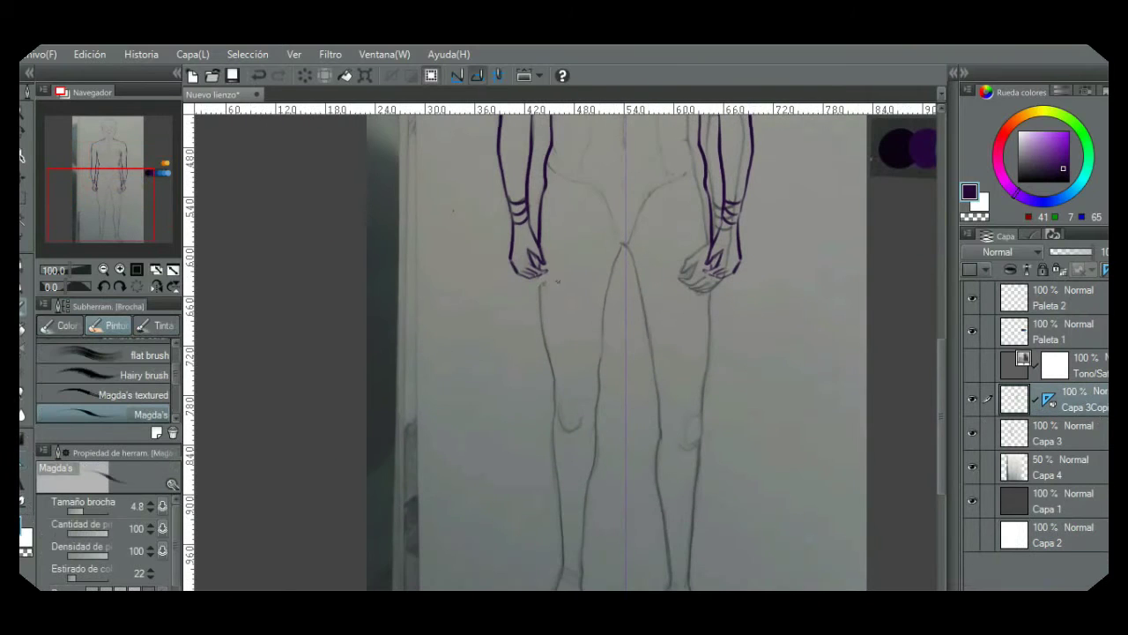
# Step: Ink the inner and outer contours of both legs symmetrically from the hips to the ankles over the pencil sketch
pyautogui.moveTo(538, 306); pyautogui.dragTo(556, 406)
pyautogui.moveTo(559, 411)
pyautogui.mouseDown()
pyautogui.moveTo(529, 280)
pyautogui.moveTo(534, 433)
pyautogui.mouseUp()
pyautogui.moveTo(564, 353); pyautogui.dragTo(569, 484)
pyautogui.moveTo(598, 258); pyautogui.dragTo(574, 408)
pyautogui.moveTo(646, 454); pyautogui.dragTo(641, 303)
pyautogui.moveTo(568, 254); pyautogui.dragTo(548, 411)
# Step: Erase the inked lines of both lower legs below the calves with the Goma suave eraser
pyautogui.press('e')
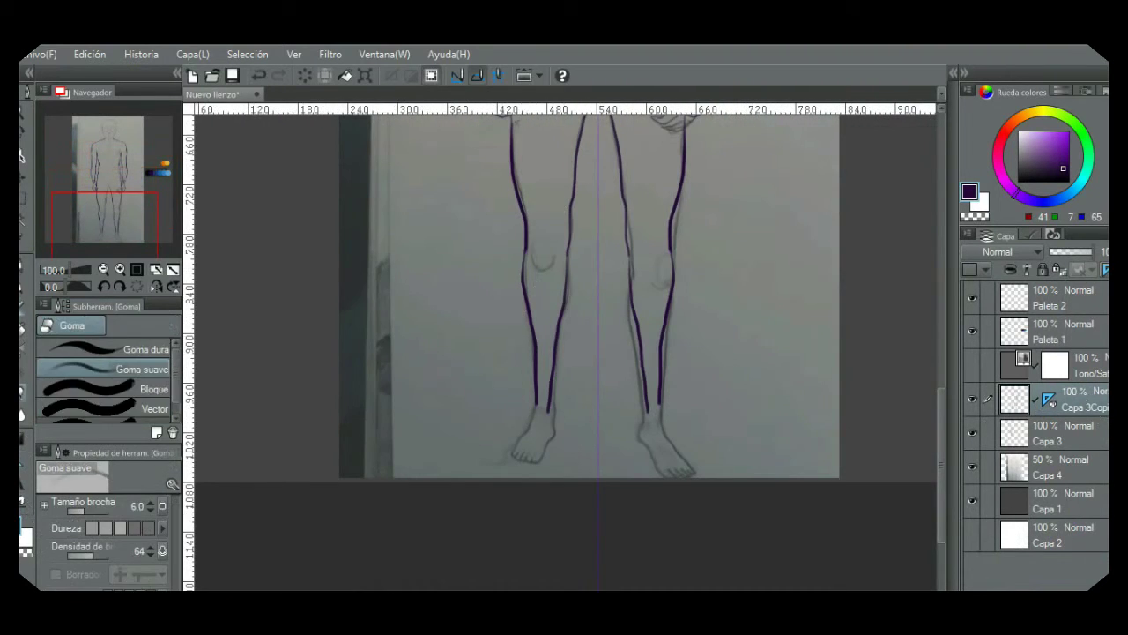
pyautogui.moveTo(554, 335); pyautogui.dragTo(529, 391)
pyautogui.moveTo(639, 335); pyautogui.dragTo(661, 365)
# Step: Re-ink both lower legs down to the ankles and outline the feet with their toes symmetrically
pyautogui.press('b')
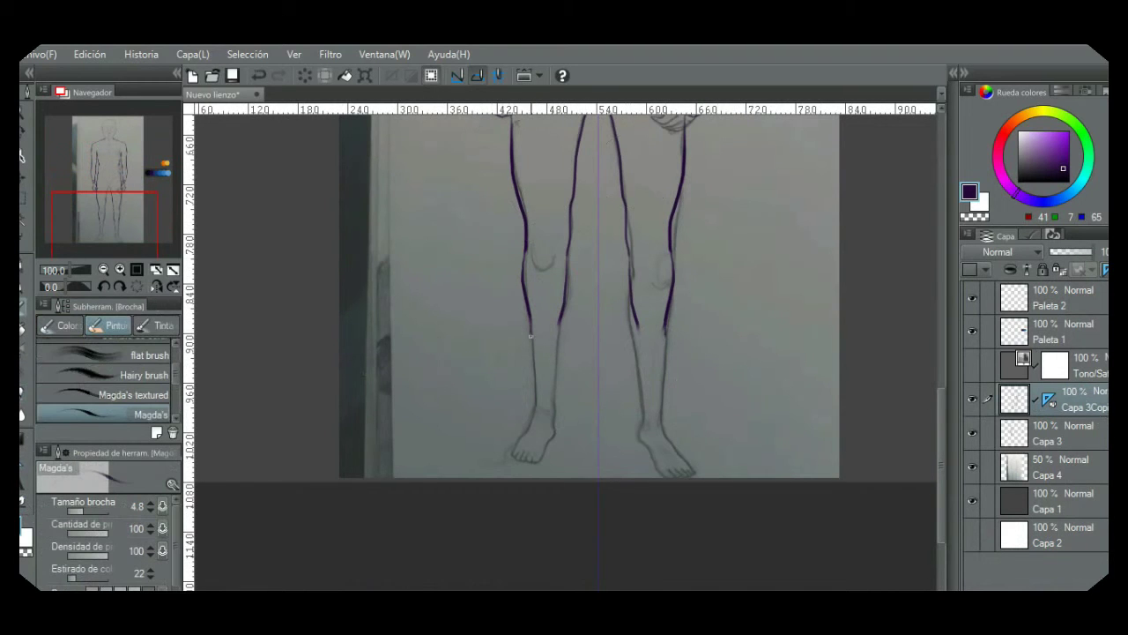
pyautogui.moveTo(530, 334); pyautogui.dragTo(535, 406)
pyautogui.moveTo(665, 335); pyautogui.dragTo(660, 407)
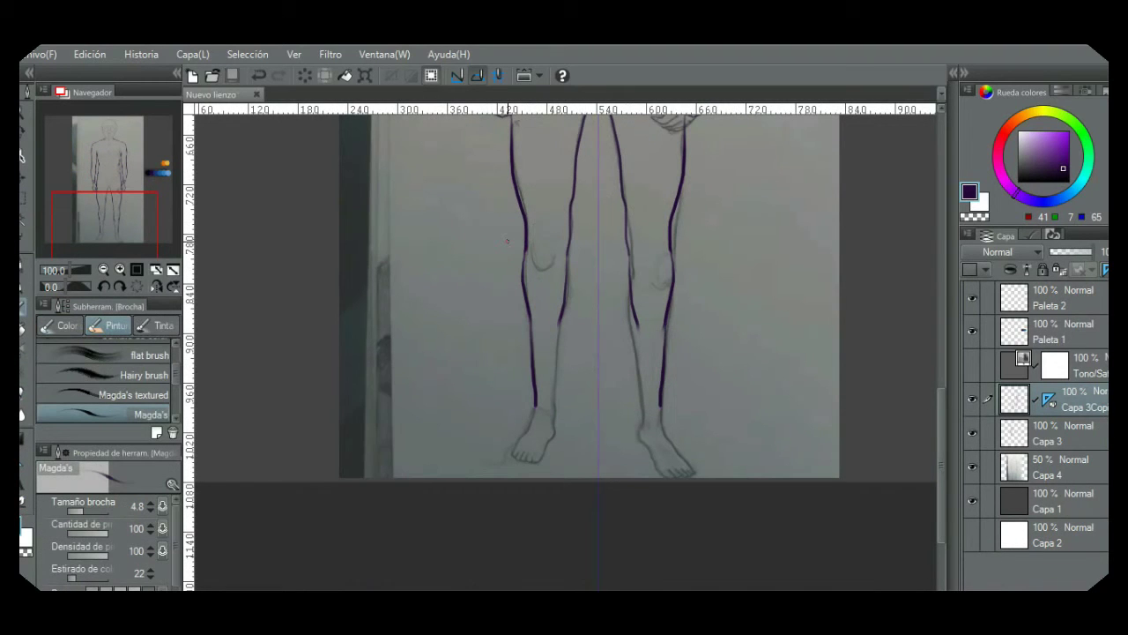
pyautogui.moveTo(635, 325); pyautogui.dragTo(646, 396)
pyautogui.moveTo(561, 323)
pyautogui.mouseDown()
pyautogui.moveTo(552, 394)
pyautogui.moveTo(514, 454)
pyautogui.moveTo(421, 340)
pyautogui.moveTo(500, 295)
pyautogui.mouseUp()
pyautogui.scroll(2, 522, 442)
pyautogui.moveTo(519, 217); pyautogui.dragTo(562, 313)
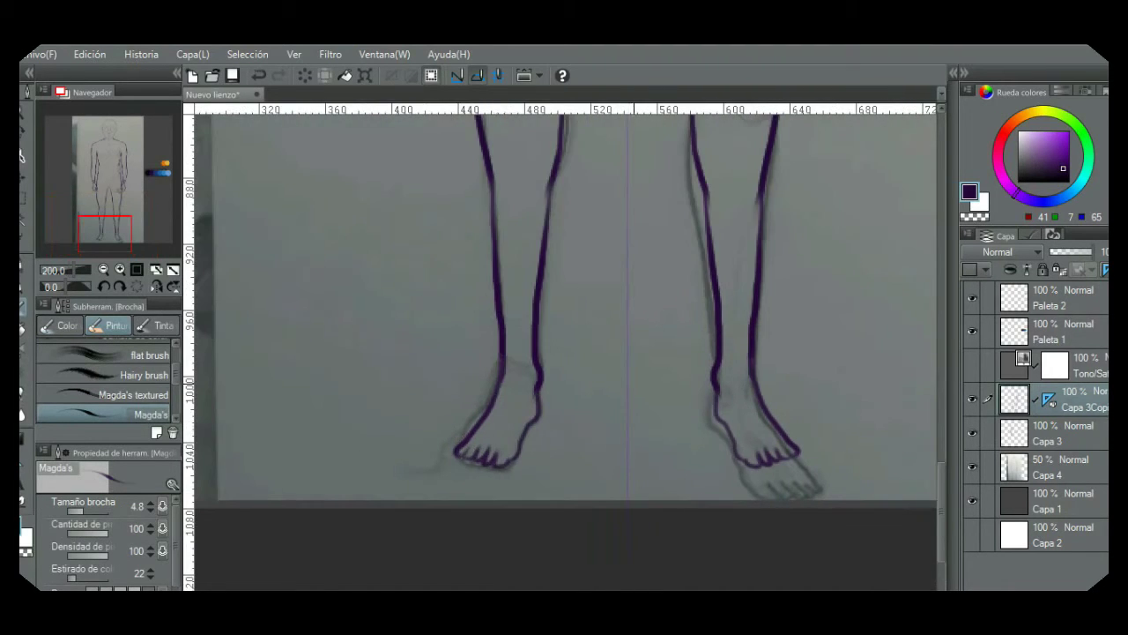
# Step: Ink the head outline, collarbones and oval eyes symmetrically over the pencil sketch with Magda's brush
pyautogui.scroll(-2, 562, 313)
pyautogui.moveTo(540, 194); pyautogui.dragTo(531, 405)
pyautogui.moveTo(523, 161); pyautogui.dragTo(492, 369)
pyautogui.moveTo(541, 399); pyautogui.dragTo(550, 431)
pyautogui.moveTo(554, 434); pyautogui.dragTo(539, 561)
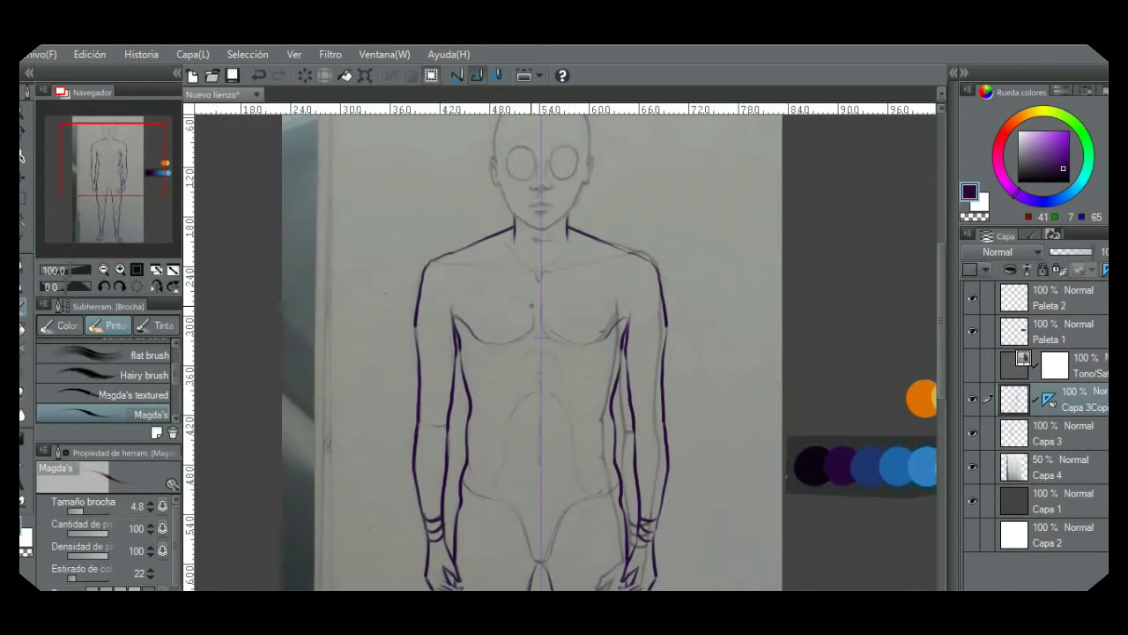
pyautogui.scroll(-3, 532, 306)
pyautogui.scroll(3, 491, 365)
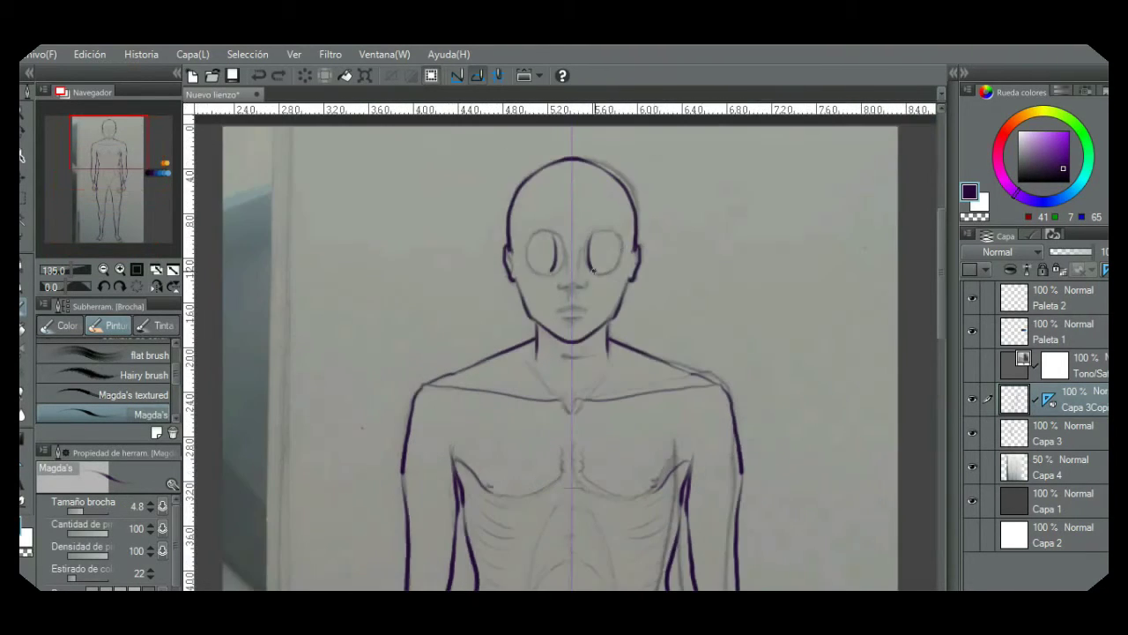
pyautogui.moveTo(533, 236); pyautogui.dragTo(552, 270)
pyautogui.moveTo(530, 240); pyautogui.dragTo(555, 236)
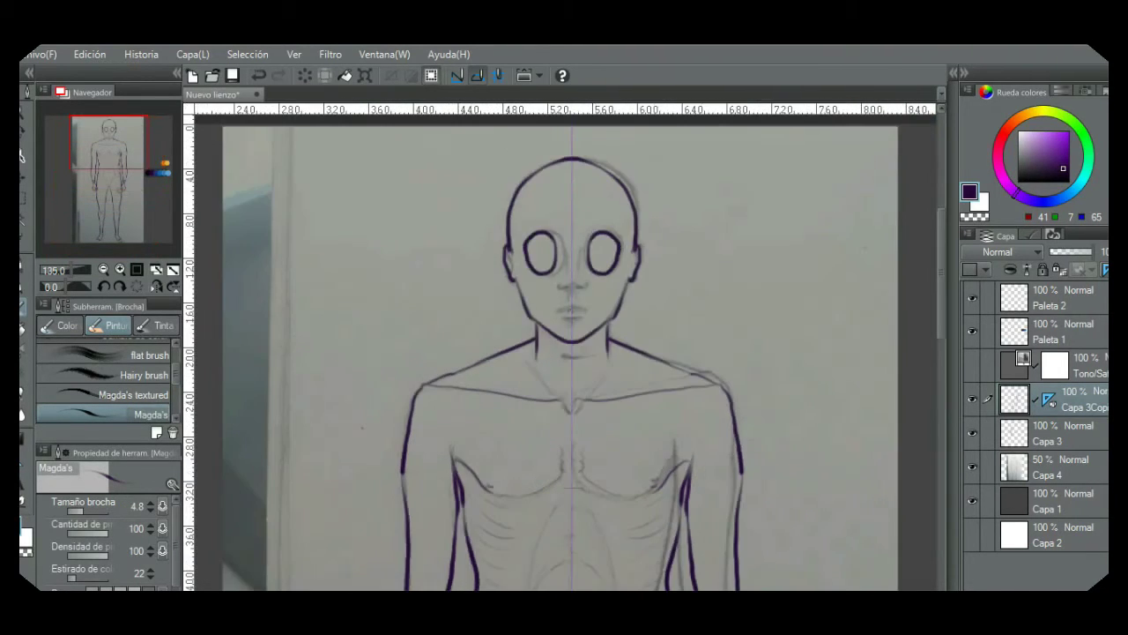
pyautogui.scroll(1, 562, 278)
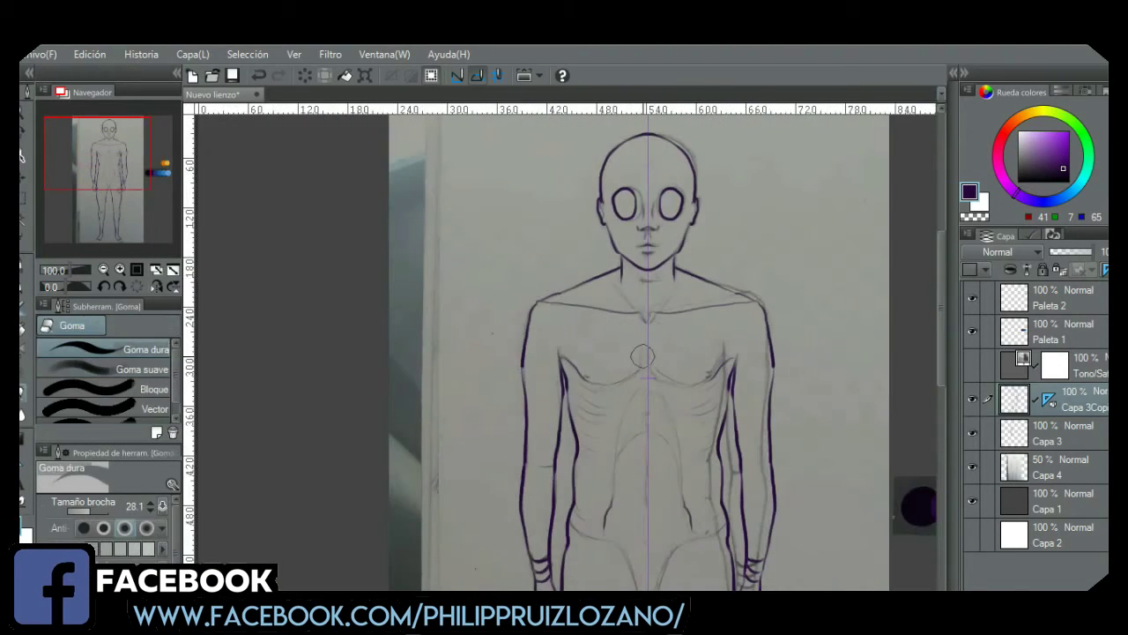
pyautogui.scroll(2, 564, 352)
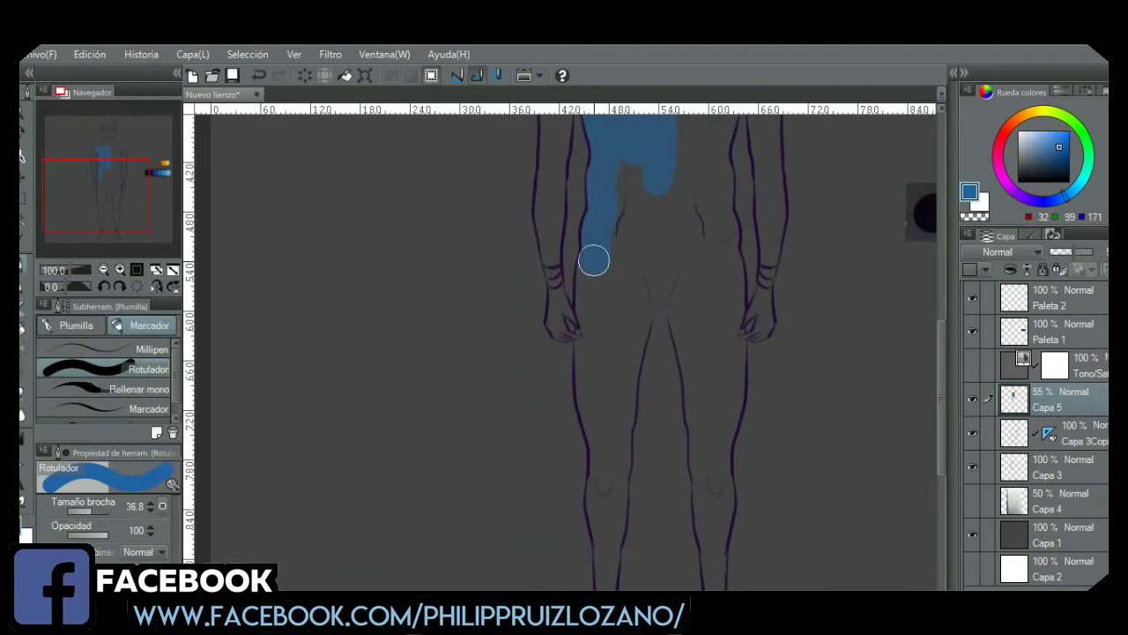
pyautogui.moveTo(593, 260); pyautogui.dragTo(596, 431)
pyautogui.scroll(-3, 593, 353)
pyautogui.scroll(1, 596, 323)
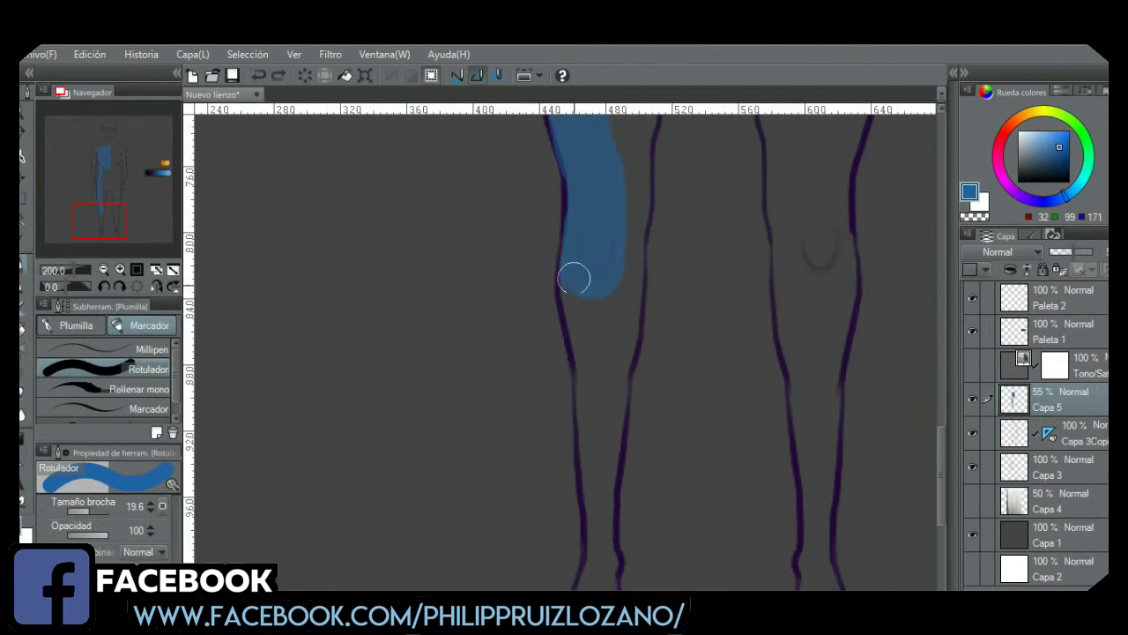
pyautogui.moveTo(574, 277); pyautogui.dragTo(594, 442)
pyautogui.scroll(-3, 594, 396)
pyautogui.moveTo(594, 216); pyautogui.dragTo(590, 355)
pyautogui.scroll(8, 588, 321)
pyautogui.moveTo(603, 236); pyautogui.dragTo(569, 404)
pyautogui.moveTo(622, 208)
pyautogui.mouseDown()
pyautogui.moveTo(584, 460)
pyautogui.moveTo(627, 250)
pyautogui.mouseUp()
pyautogui.moveTo(628, 273); pyautogui.dragTo(579, 529)
pyautogui.moveTo(645, 257); pyautogui.dragTo(591, 546)
pyautogui.moveTo(528, 282); pyautogui.dragTo(586, 352)
pyautogui.moveTo(591, 290); pyautogui.dragTo(630, 527)
pyautogui.hotkey('ctrl', 'z')
pyautogui.hotkey('ctrl', 'z')
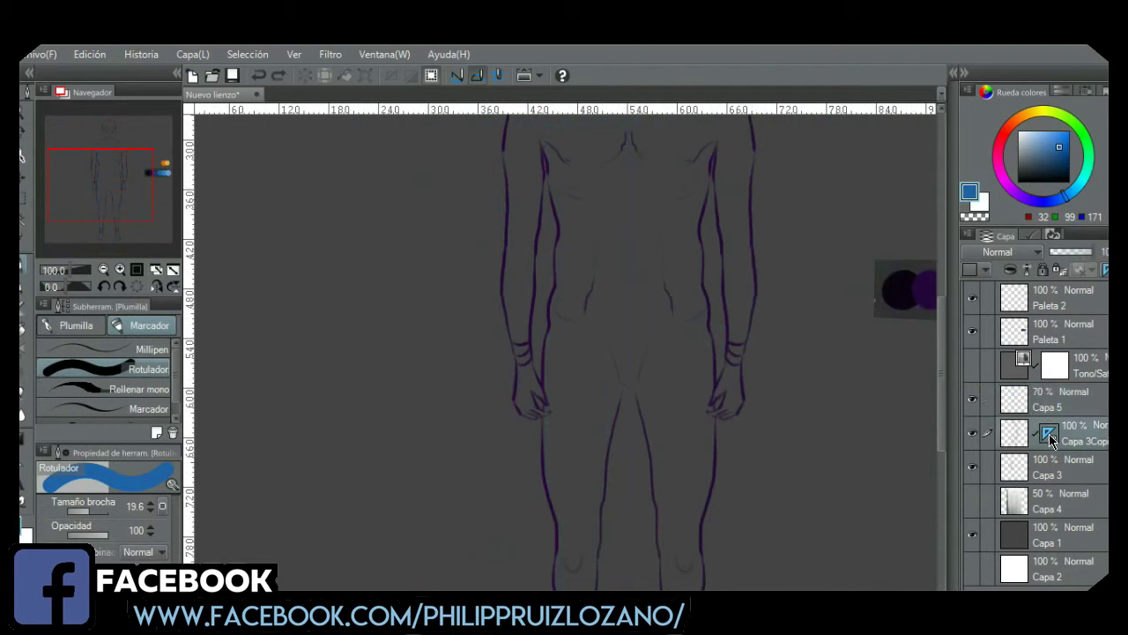
# Step: Fill the torso and thighs with blue on layer Capa 5 using the Rotulador marker and the symmetry ruler
pyautogui.moveTo(529, 167); pyautogui.dragTo(542, 362)
pyautogui.hotkey('ctrl', 'z')
pyautogui.moveTo(567, 259); pyautogui.dragTo(604, 431)
pyautogui.moveTo(583, 399)
pyautogui.mouseDown()
pyautogui.moveTo(591, 197)
pyautogui.moveTo(576, 320)
pyautogui.moveTo(582, 415)
pyautogui.mouseUp()
pyautogui.moveTo(583, 415)
pyautogui.mouseDown()
pyautogui.moveTo(596, 297)
pyautogui.moveTo(600, 385)
pyautogui.mouseUp()
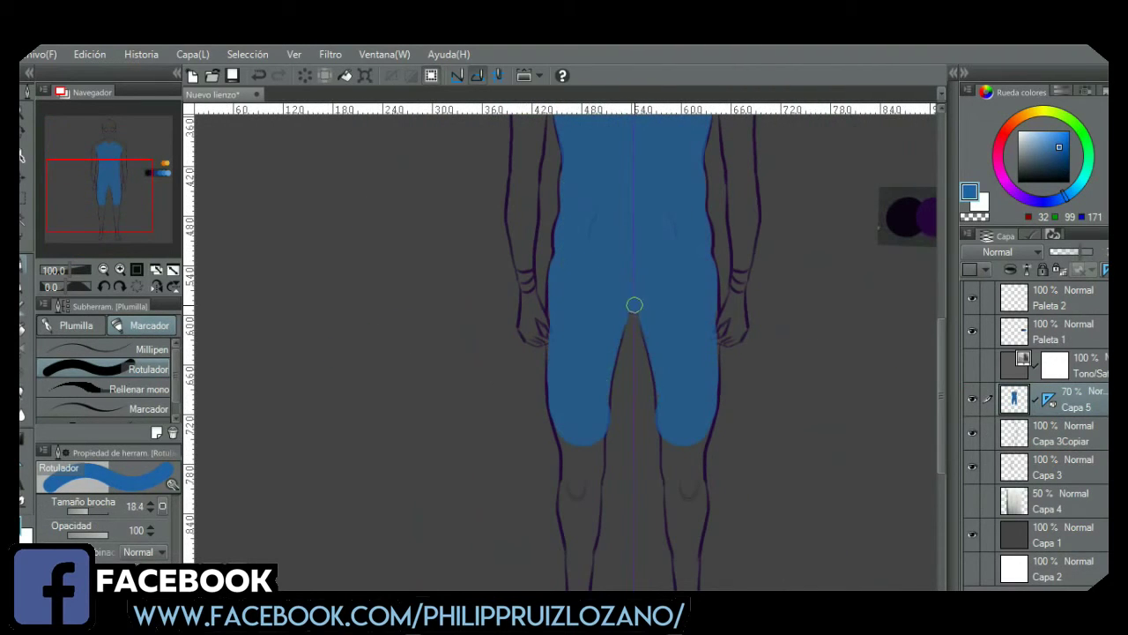
# Step: Fill the head, arms, lower legs and feet with the same blue symmetrically on layer Capa 5
pyautogui.moveTo(634, 305); pyautogui.dragTo(655, 509)
pyautogui.moveTo(544, 214)
pyautogui.mouseDown()
pyautogui.moveTo(540, 356)
pyautogui.moveTo(535, 232)
pyautogui.mouseUp()
pyautogui.moveTo(535, 234)
pyautogui.mouseDown()
pyautogui.moveTo(537, 320)
pyautogui.moveTo(546, 231)
pyautogui.mouseUp()
pyautogui.moveTo(546, 184)
pyautogui.mouseDown()
pyautogui.moveTo(536, 356)
pyautogui.moveTo(552, 262)
pyautogui.moveTo(610, 236)
pyautogui.mouseUp()
pyautogui.moveTo(621, 205)
pyautogui.mouseDown()
pyautogui.moveTo(556, 256)
pyautogui.moveTo(534, 191)
pyautogui.moveTo(540, 220)
pyautogui.mouseUp()
pyautogui.scroll(-1, 537, 184)
pyautogui.scroll(-2, 690, 345)
pyautogui.scroll(-2, 543, 349)
pyautogui.moveTo(498, 300); pyautogui.dragTo(492, 362)
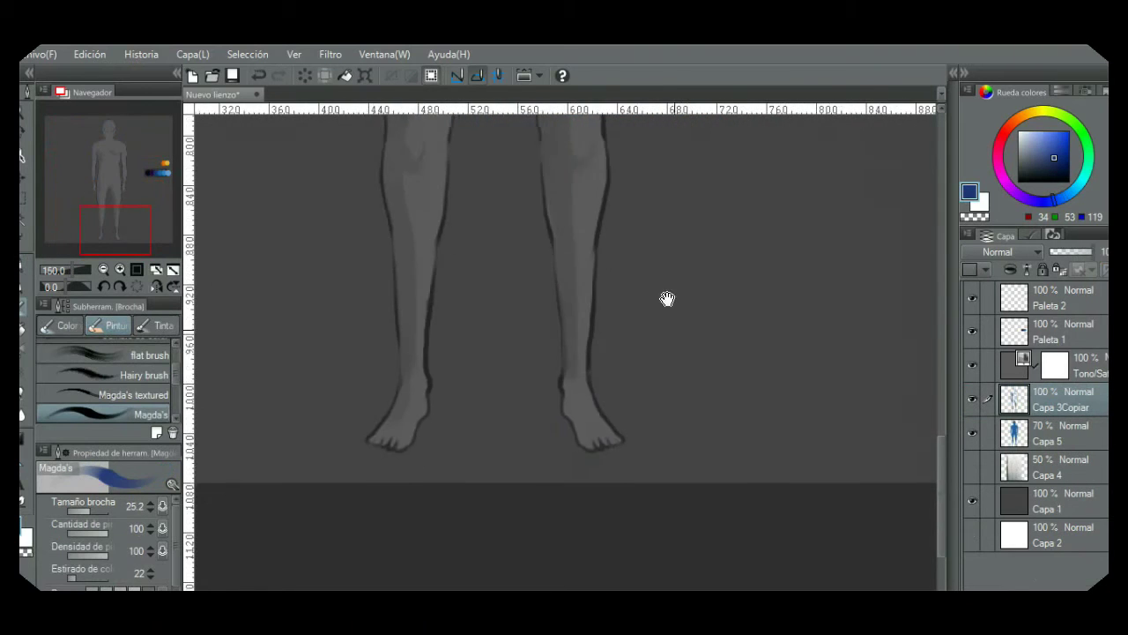
# Step: Shade the legs, hips and lower torso in dark blue on layer Capa 3Copiar with Magda's brush at size 25.2
pyautogui.scroll(-2, 665, 297)
pyautogui.scroll(2, 559, 370)
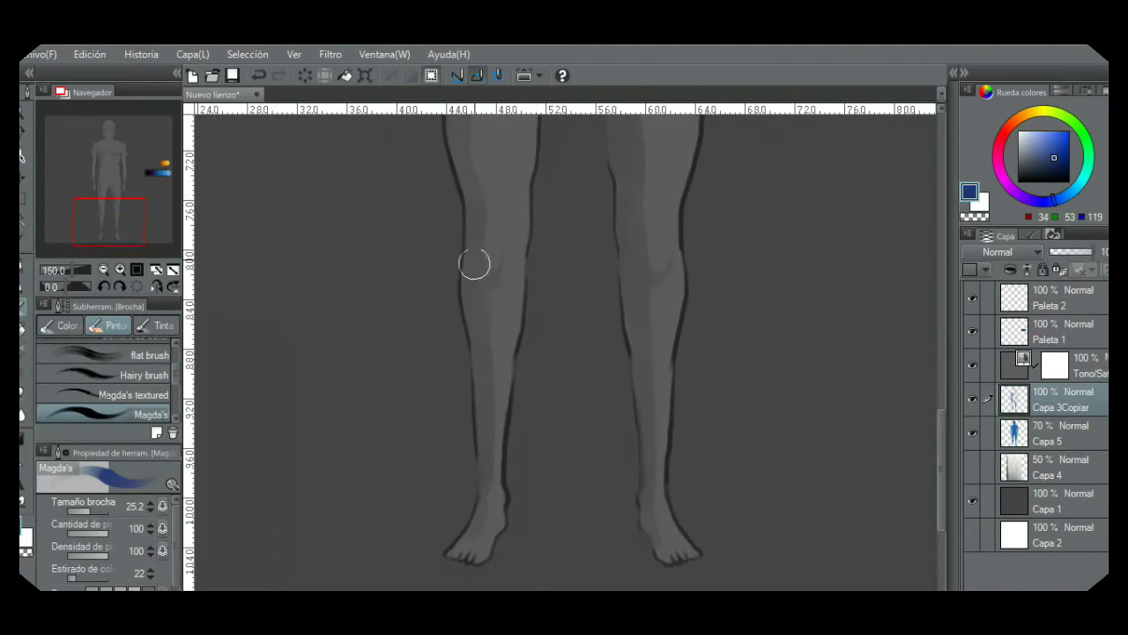
pyautogui.scroll(3, 479, 324)
pyautogui.scroll(3, 480, 283)
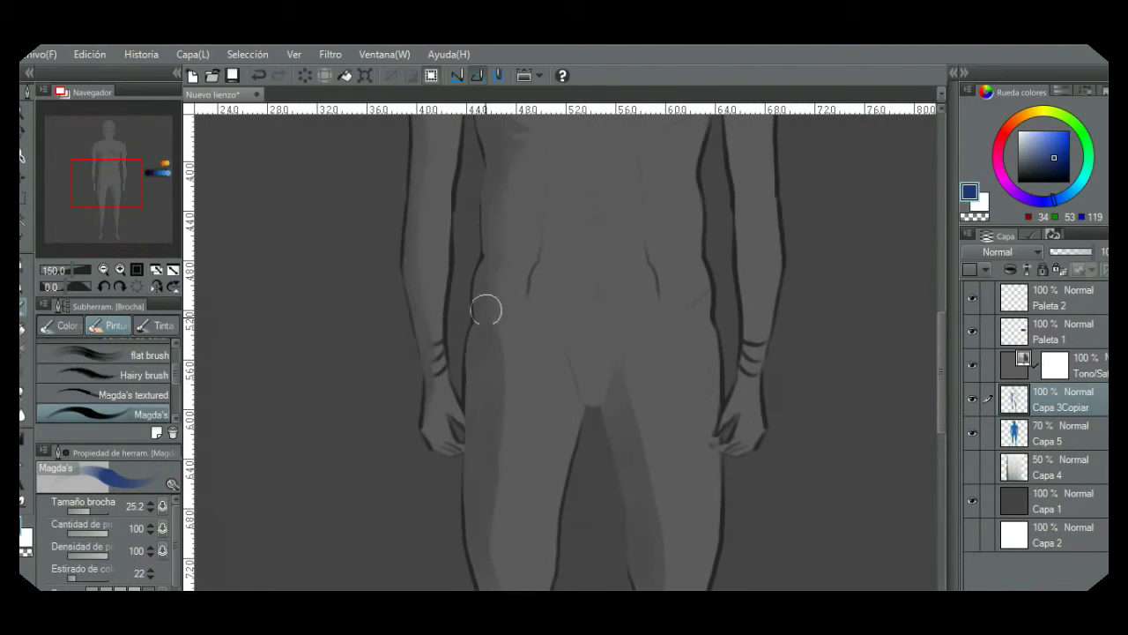
pyautogui.moveTo(564, 290); pyautogui.dragTo(513, 288)
pyautogui.moveTo(544, 398); pyautogui.dragTo(517, 354)
pyautogui.moveTo(634, 192)
pyautogui.mouseDown()
pyautogui.moveTo(599, 343)
pyautogui.moveTo(658, 308)
pyautogui.moveTo(657, 349)
pyautogui.mouseUp()
pyautogui.moveTo(683, 357)
pyautogui.mouseDown()
pyautogui.moveTo(675, 196)
pyautogui.moveTo(675, 315)
pyautogui.moveTo(689, 243)
pyautogui.moveTo(663, 289)
pyautogui.mouseUp()
# Step: Shade the groin and abdominal contours in dark blue with the brush size reduced to 14.8
pyautogui.press('[')
pyautogui.moveTo(657, 269); pyautogui.dragTo(710, 448)
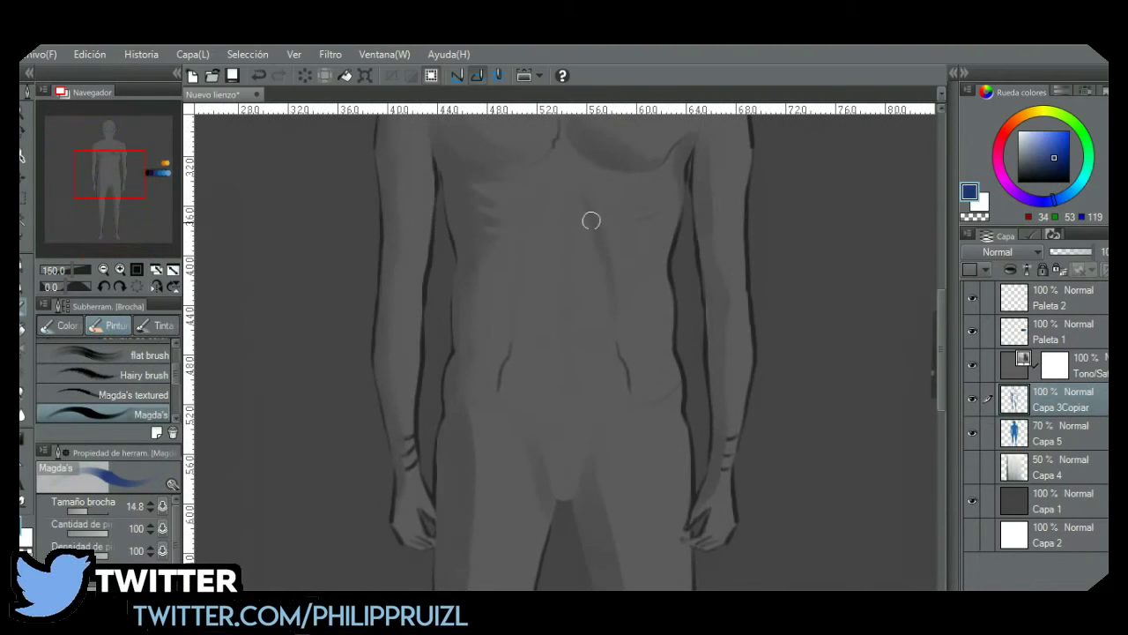
pyautogui.moveTo(620, 360); pyautogui.dragTo(627, 386)
pyautogui.moveTo(564, 202); pyautogui.dragTo(609, 263)
pyautogui.scroll(2, 617, 231)
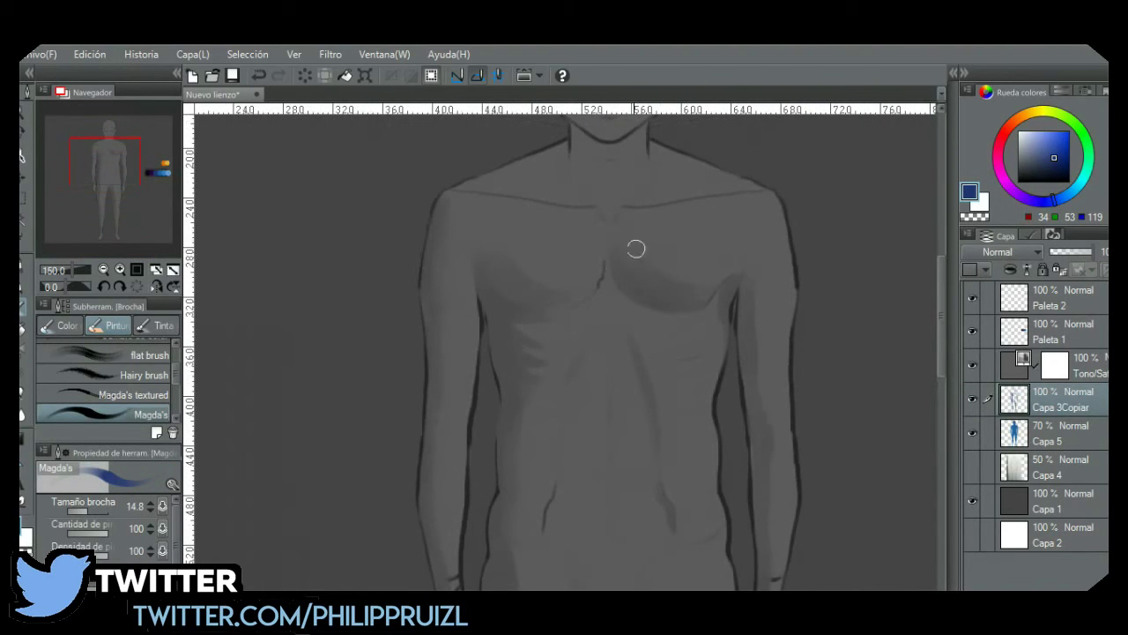
# Step: Shade the hollow between the neck and the collarbone in dark blue on the figure's chest side
pyautogui.moveTo(718, 213); pyautogui.dragTo(683, 181)
pyautogui.moveTo(633, 161); pyautogui.dragTo(598, 269)
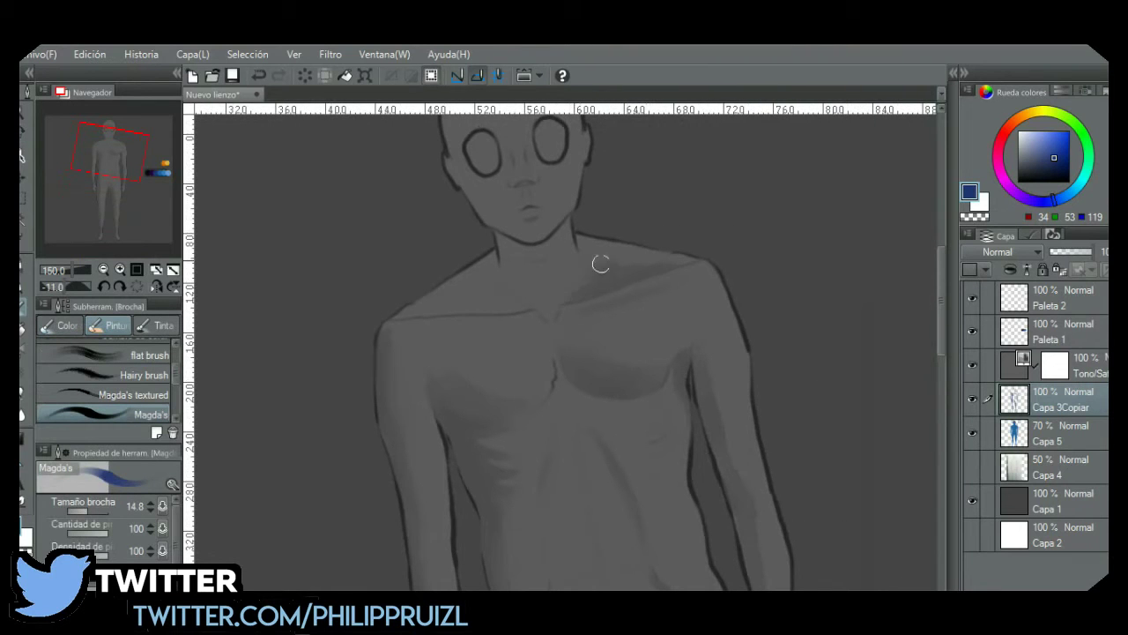
pyautogui.hscroll(-1, 785, 232)
pyautogui.click(137, 286)
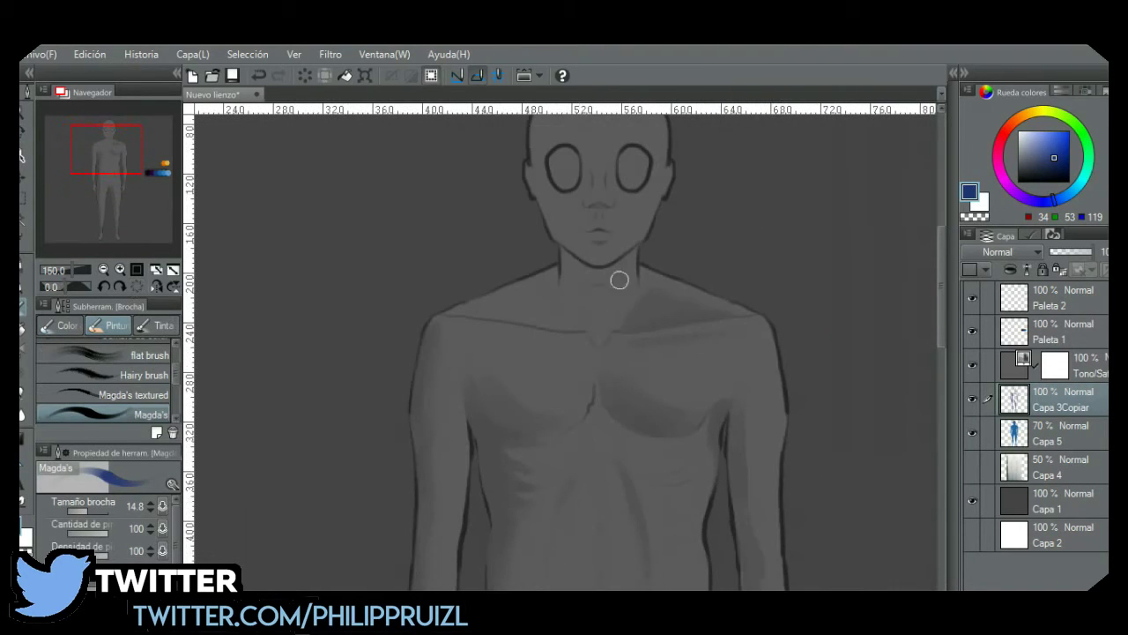
# Step: Reinforce the jaw, neck and shoulder outlines in dark purple with Magda's brush at size 2.8
pyautogui.scroll(-1, 612, 297)
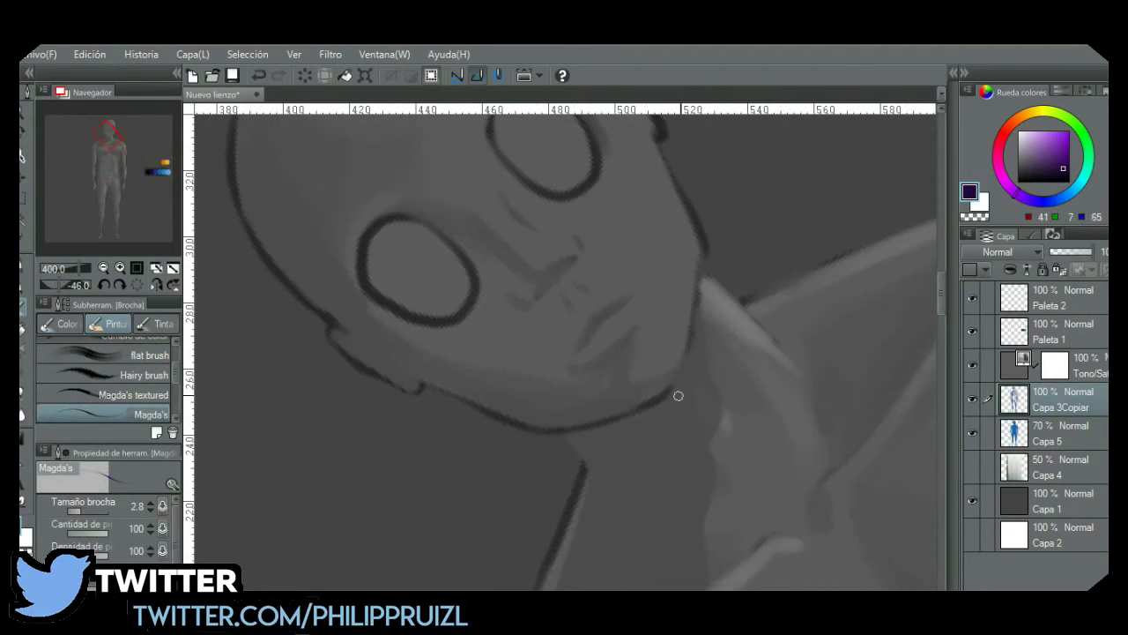
pyautogui.click(137, 284)
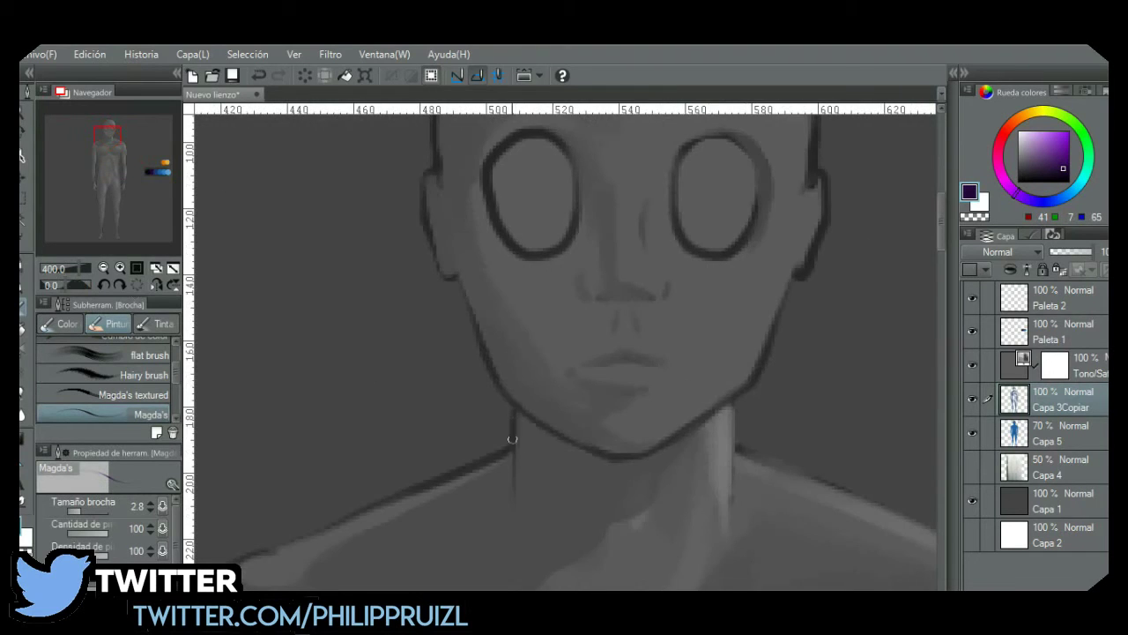
pyautogui.scroll(-4, 766, 295)
pyautogui.scroll(2, 783, 445)
pyautogui.scroll(2, 507, 204)
pyautogui.moveTo(557, 379)
pyautogui.mouseDown()
pyautogui.moveTo(668, 394)
pyautogui.moveTo(614, 352)
pyautogui.moveTo(571, 375)
pyautogui.moveTo(623, 359)
pyautogui.moveTo(584, 369)
pyautogui.mouseUp()
# Step: Deepen the shadow in the hollow above the collarbone in dark purple with the brush enlarged to 19.3
pyautogui.press(']')
pyautogui.press(']')
pyautogui.press(']')
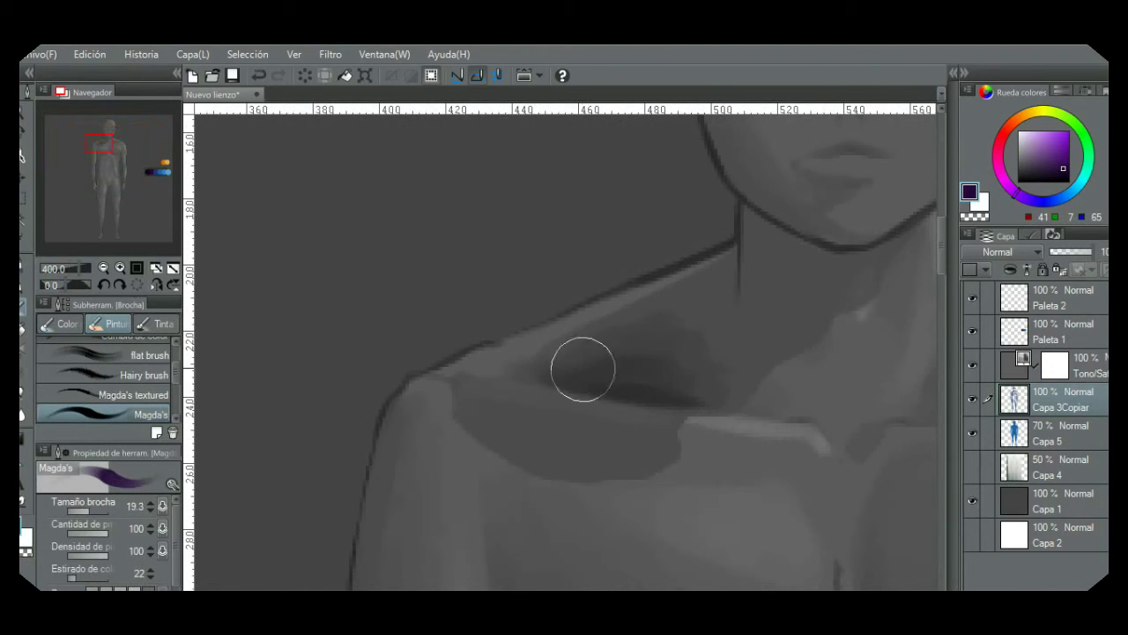
pyautogui.keyDown('ctrl'); pyautogui.keyDown('alt'); pyautogui.moveTo(687, 378); pyautogui.dragTo(585, 432); pyautogui.keyUp('alt'); pyautogui.keyUp('ctrl')
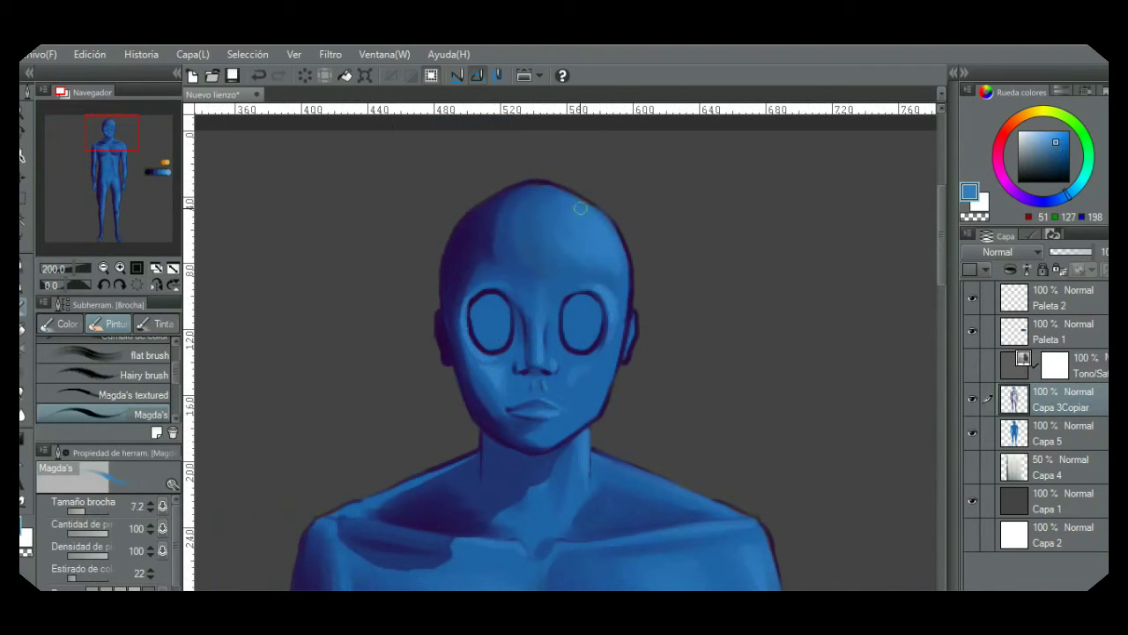
# Step: Fill both oval eyes with white on layer Paleta 2 using the Rotulador marker at size 10.3
pyautogui.moveTo(596, 220); pyautogui.dragTo(412, 402)
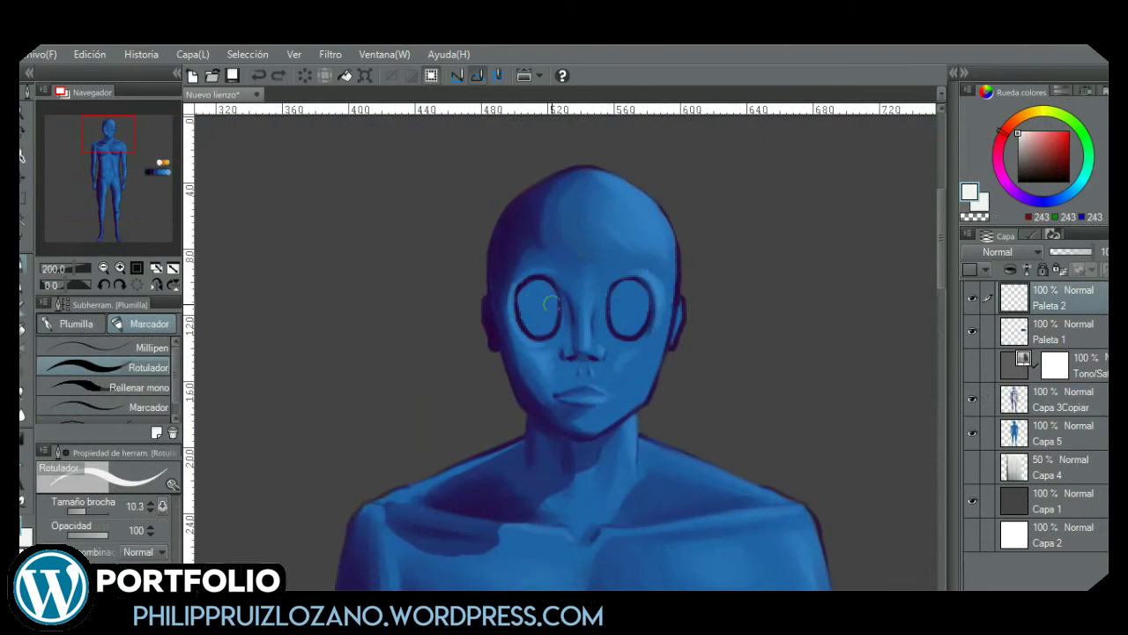
pyautogui.moveTo(529, 292)
pyautogui.mouseDown()
pyautogui.moveTo(536, 309)
pyautogui.moveTo(537, 285)
pyautogui.mouseUp()
pyautogui.moveTo(639, 298)
pyautogui.mouseDown()
pyautogui.moveTo(618, 313)
pyautogui.moveTo(622, 297)
pyautogui.mouseUp()
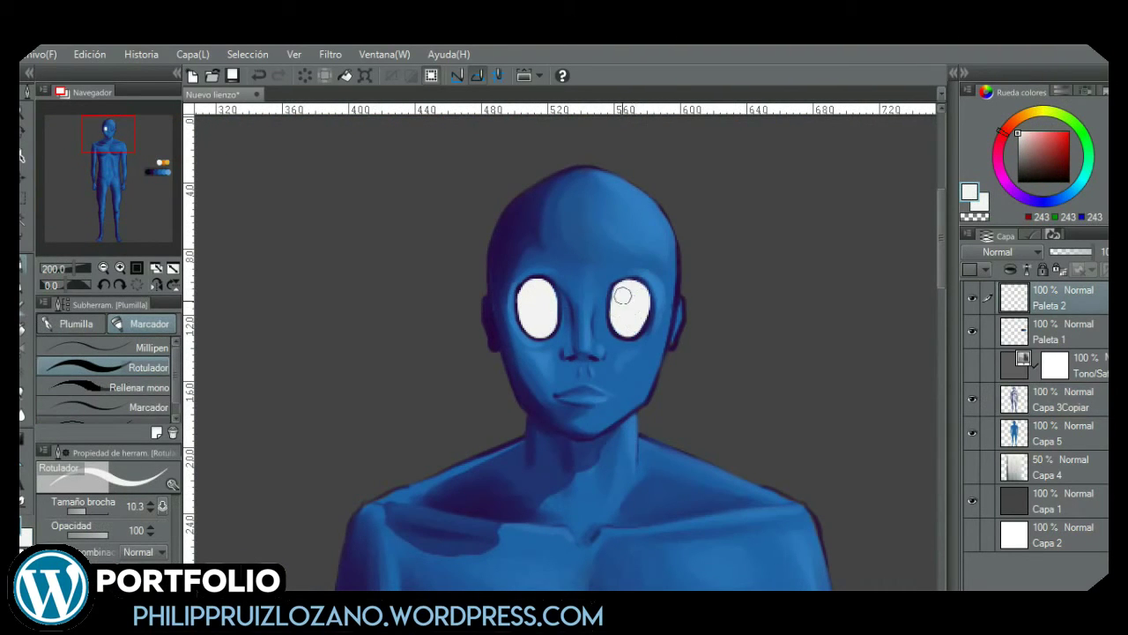
# Step: Paint orange rim light along the shadowed edges of the arm, hand, legs and knees on layer Paleta 2 with Magda's brush
pyautogui.scroll(-5, 675, 196)
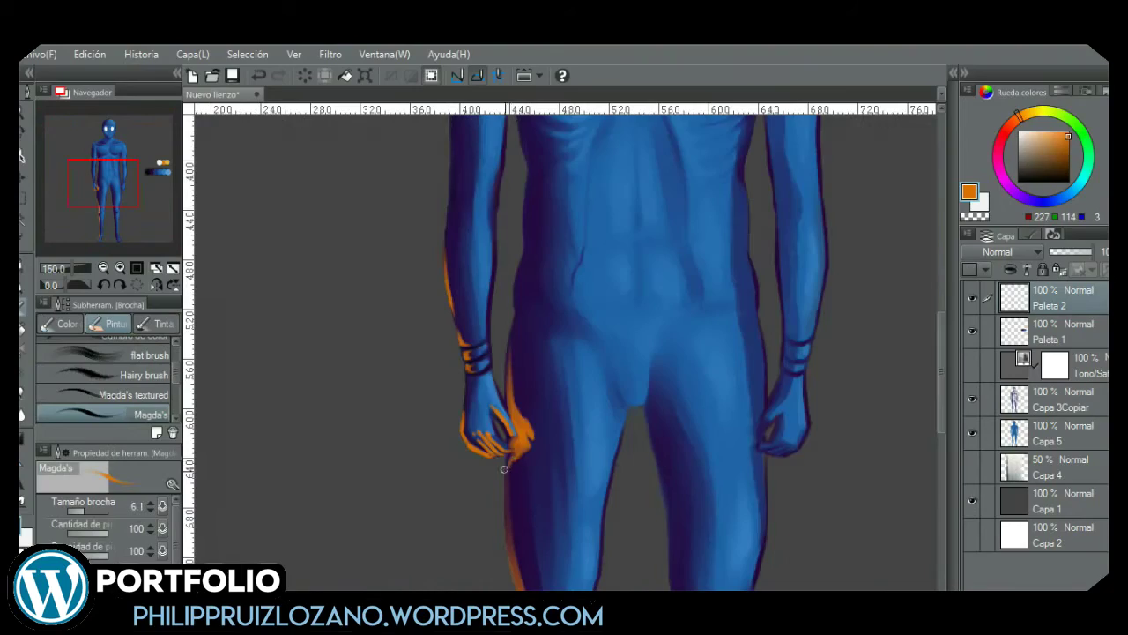
pyautogui.scroll(-2, 513, 520)
pyautogui.moveTo(567, 485)
pyautogui.mouseDown()
pyautogui.moveTo(563, 302)
pyautogui.moveTo(543, 414)
pyautogui.mouseUp()
pyautogui.scroll(3, 610, 405)
pyautogui.press(']')
pyautogui.moveTo(531, 352)
pyautogui.mouseDown()
pyautogui.moveTo(557, 423)
pyautogui.moveTo(540, 342)
pyautogui.mouseUp()
pyautogui.moveTo(532, 363)
pyautogui.mouseDown()
pyautogui.moveTo(577, 407)
pyautogui.moveTo(542, 448)
pyautogui.mouseUp()
pyautogui.moveTo(536, 370); pyautogui.dragTo(552, 416)
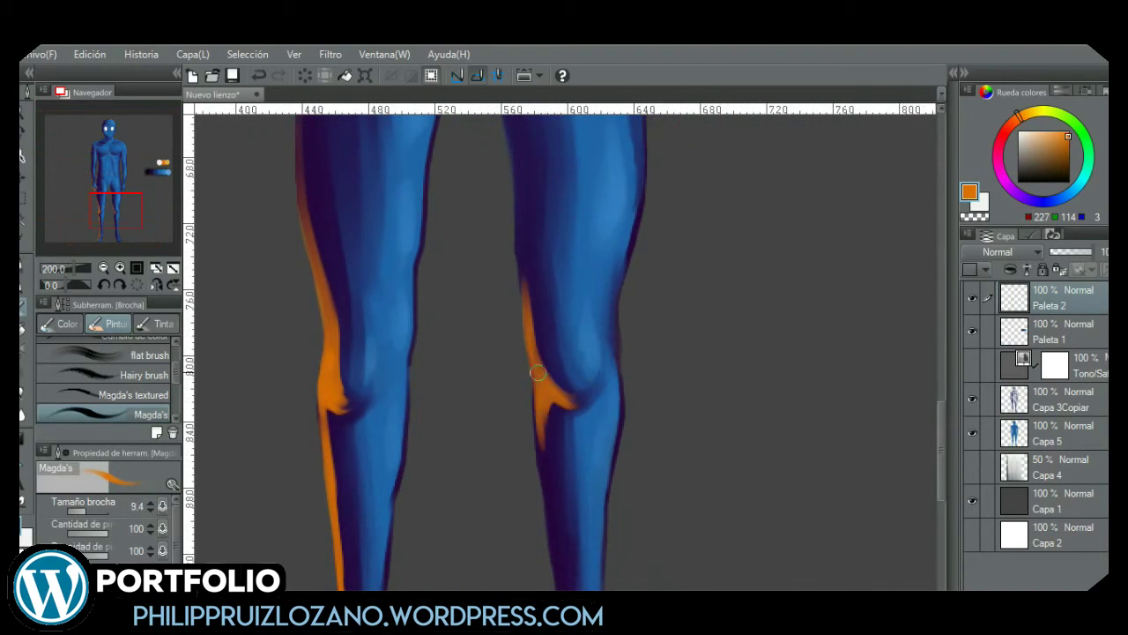
pyautogui.moveTo(502, 303); pyautogui.dragTo(504, 370)
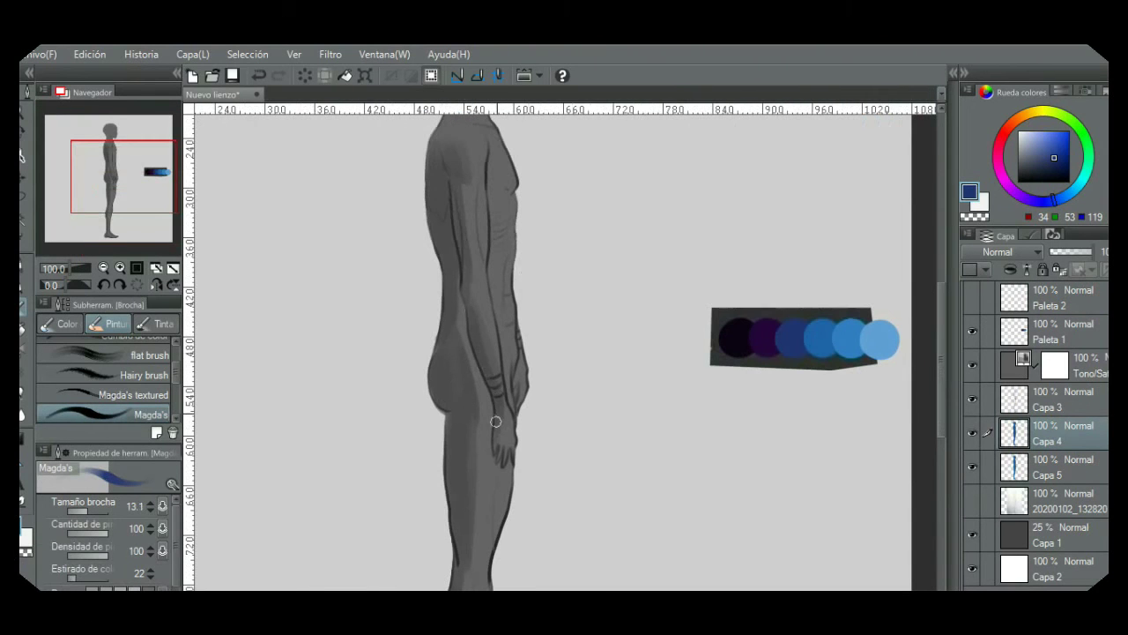
# Step: Shade the side-view figure's back, arm and head in dark blue on Capa 4 and draw three light-direction arrows toward it
pyautogui.moveTo(509, 301); pyautogui.dragTo(519, 365)
pyautogui.moveTo(450, 222); pyautogui.dragTo(458, 176)
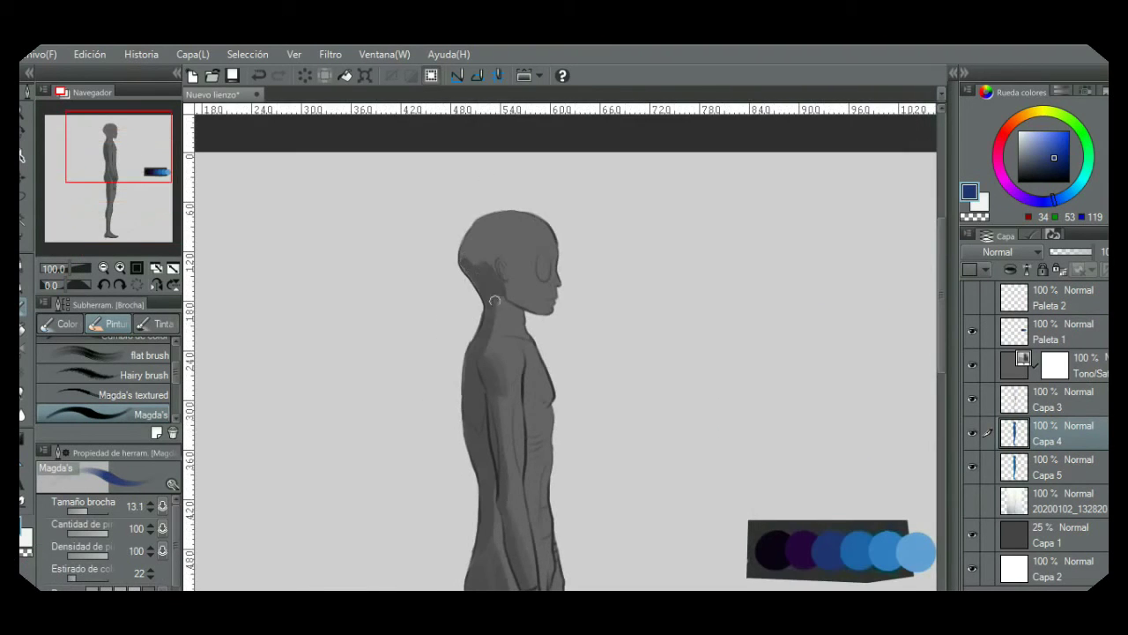
pyautogui.moveTo(770, 207); pyautogui.dragTo(617, 256)
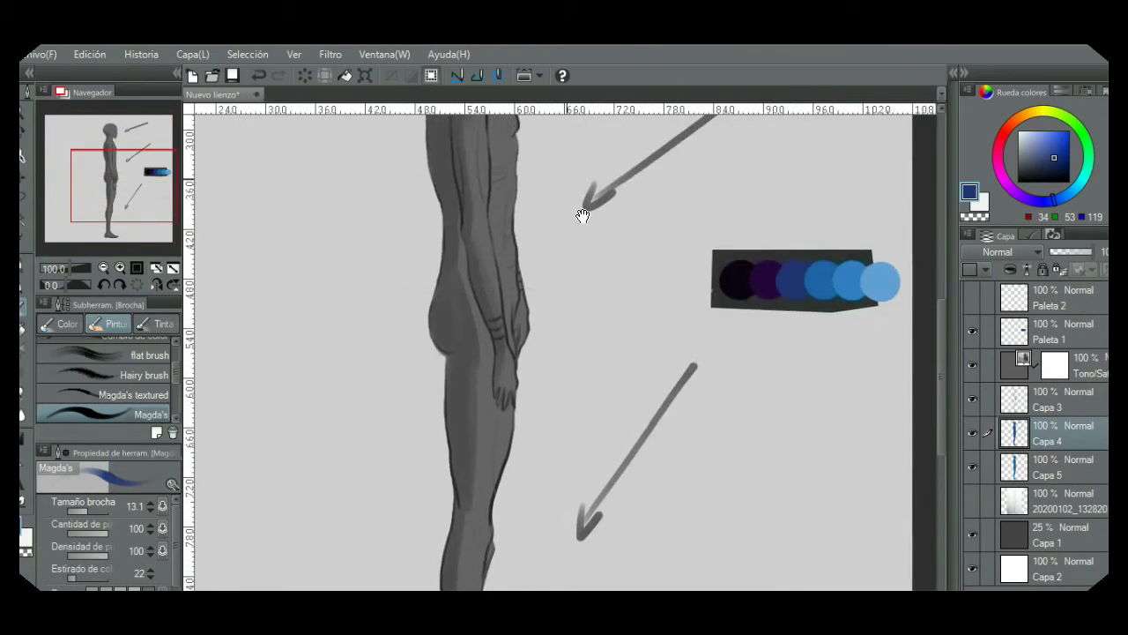
# Step: Shade the side-view figure's buttock, thigh and knee in dark blue on layer Capa 4
pyautogui.scroll(-5, 524, 308)
pyautogui.scroll(3, 471, 396)
pyautogui.moveTo(483, 399); pyautogui.dragTo(485, 449)
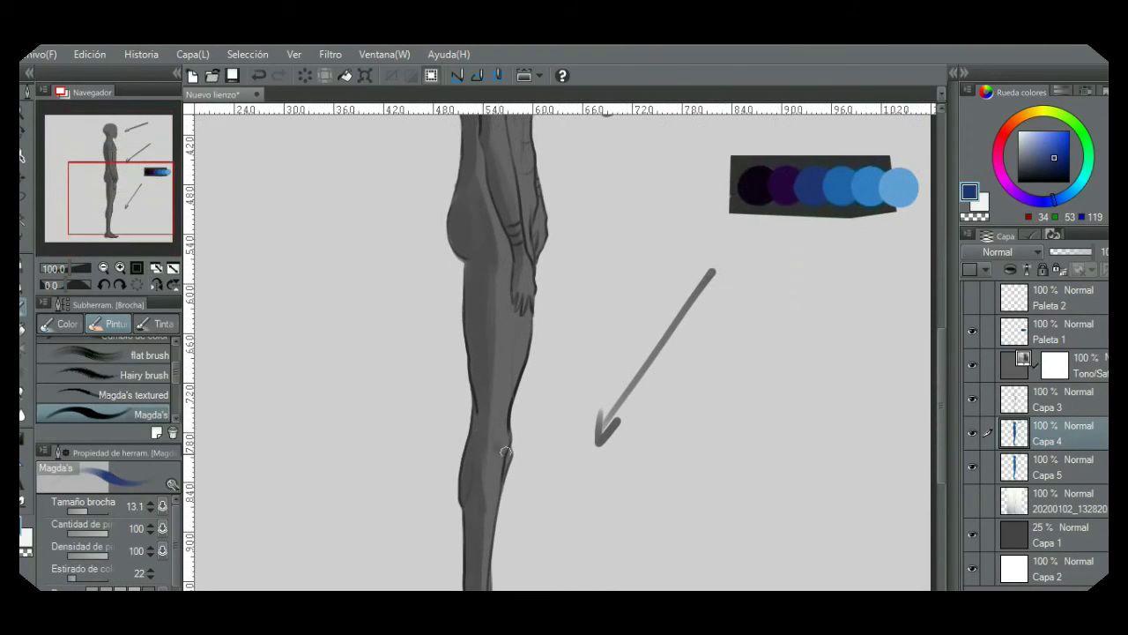
pyautogui.moveTo(508, 162); pyautogui.dragTo(504, 294)
pyautogui.moveTo(497, 420)
pyautogui.mouseDown()
pyautogui.moveTo(491, 470)
pyautogui.moveTo(486, 452)
pyautogui.mouseUp()
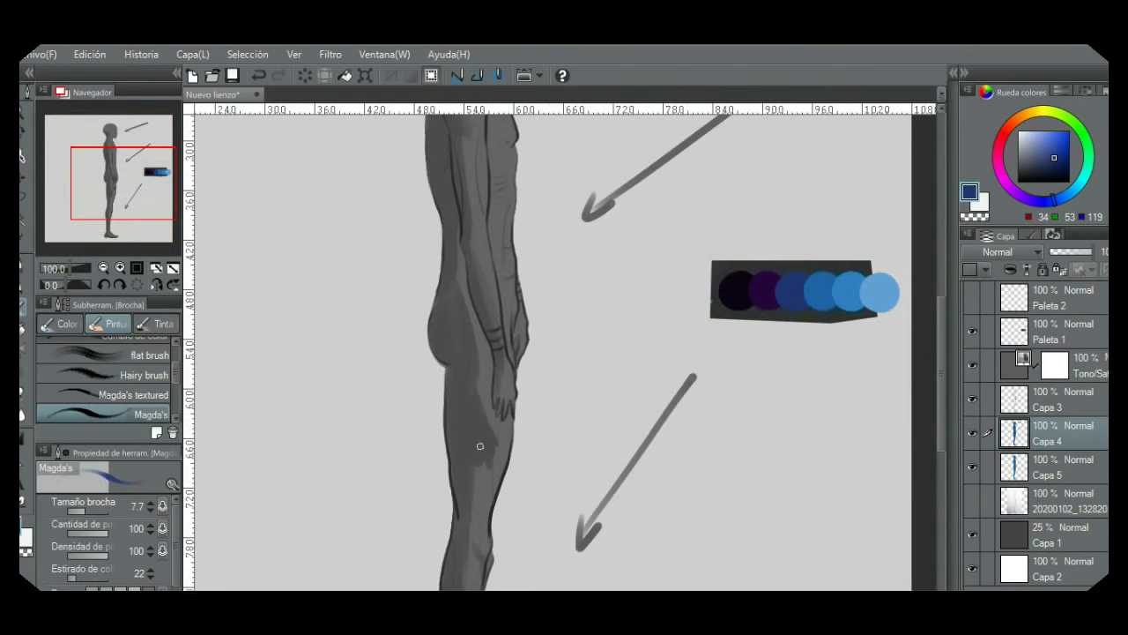
pyautogui.moveTo(505, 274); pyautogui.dragTo(508, 436)
pyautogui.moveTo(438, 367); pyautogui.dragTo(432, 448)
# Step: Shade the side-view figure's head, neck and arm in dark blue, varying the brush size between 17.4 and 11.2
pyautogui.press(']')
pyautogui.press(']')
pyautogui.press(']')
pyautogui.moveTo(438, 247); pyautogui.dragTo(456, 250)
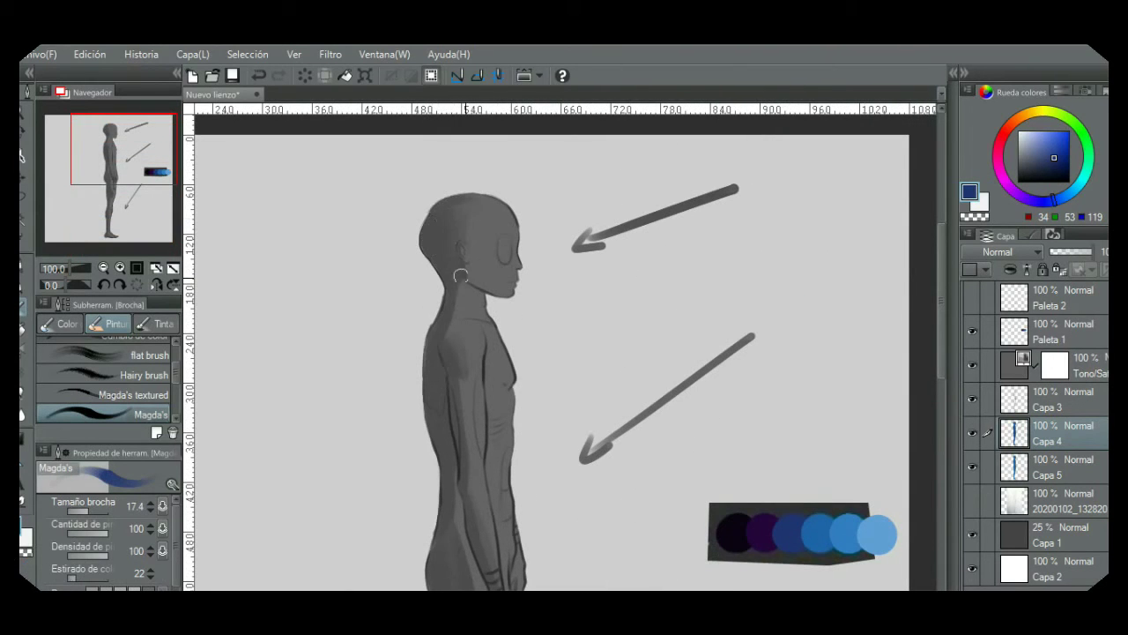
pyautogui.press('[')
pyautogui.scroll(-4, 466, 342)
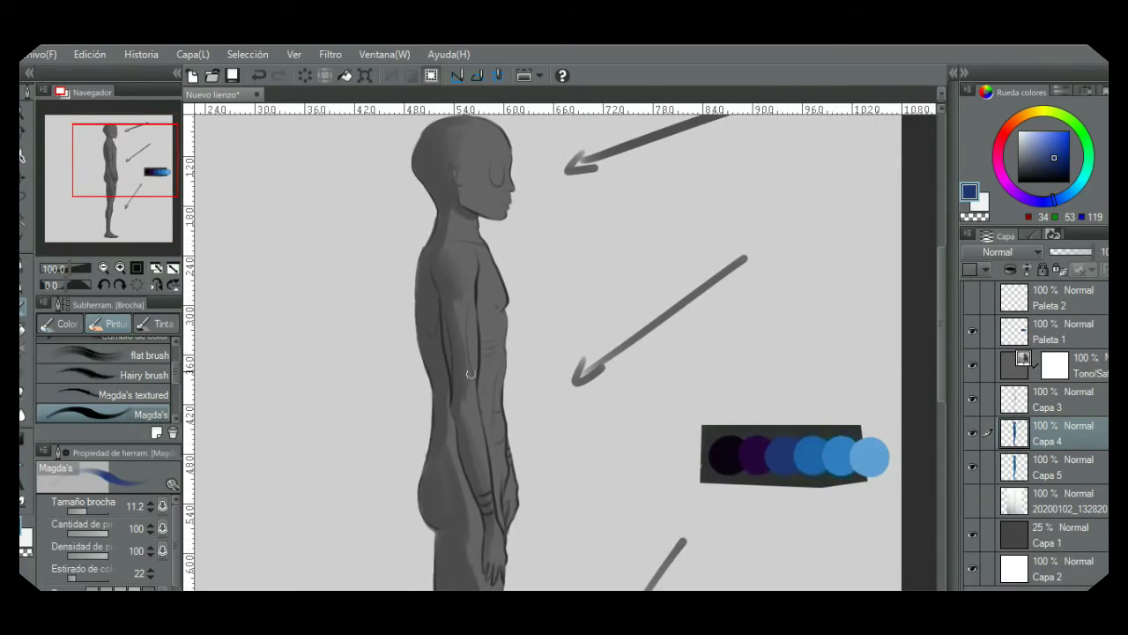
pyautogui.moveTo(456, 392); pyautogui.dragTo(493, 526)
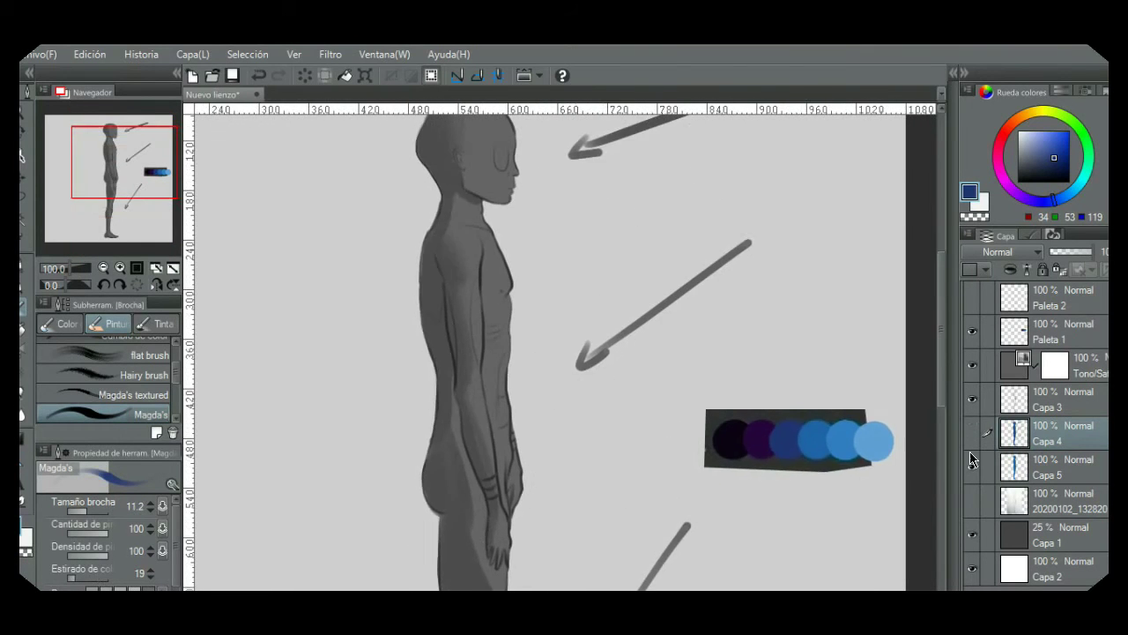
# Step: Hide the Tono/Saturación layer and remove Capa 3 as a separate layer above Capa 4
pyautogui.click(972, 365)
pyautogui.moveTo(582, 264); pyautogui.dragTo(583, 240)
pyautogui.scroll(1, 585, 242)
pyautogui.rightClick(1076, 392)
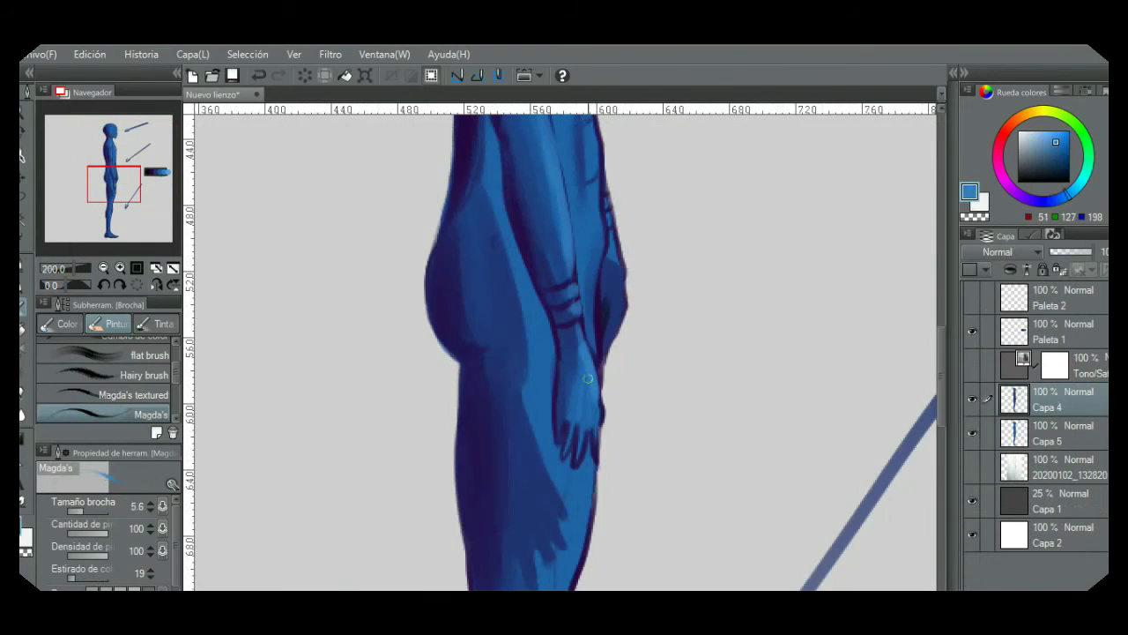
# Step: Detail the near hand with light and dark blue strokes and show the Tono/Saturación layer again
pyautogui.moveTo(654, 476); pyautogui.dragTo(605, 377)
pyautogui.moveTo(763, 191)
pyautogui.mouseDown()
pyautogui.moveTo(763, 232)
pyautogui.moveTo(770, 174)
pyautogui.mouseUp()
pyautogui.click(972, 365)
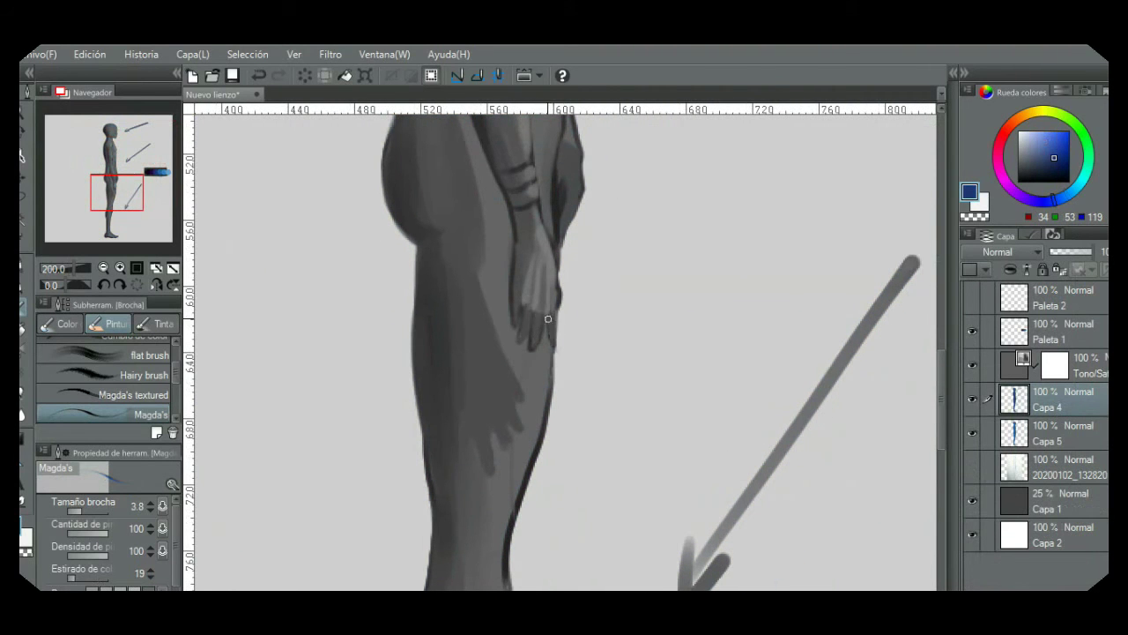
pyautogui.moveTo(549, 315); pyautogui.dragTo(544, 333)
pyautogui.scroll(-2, 534, 509)
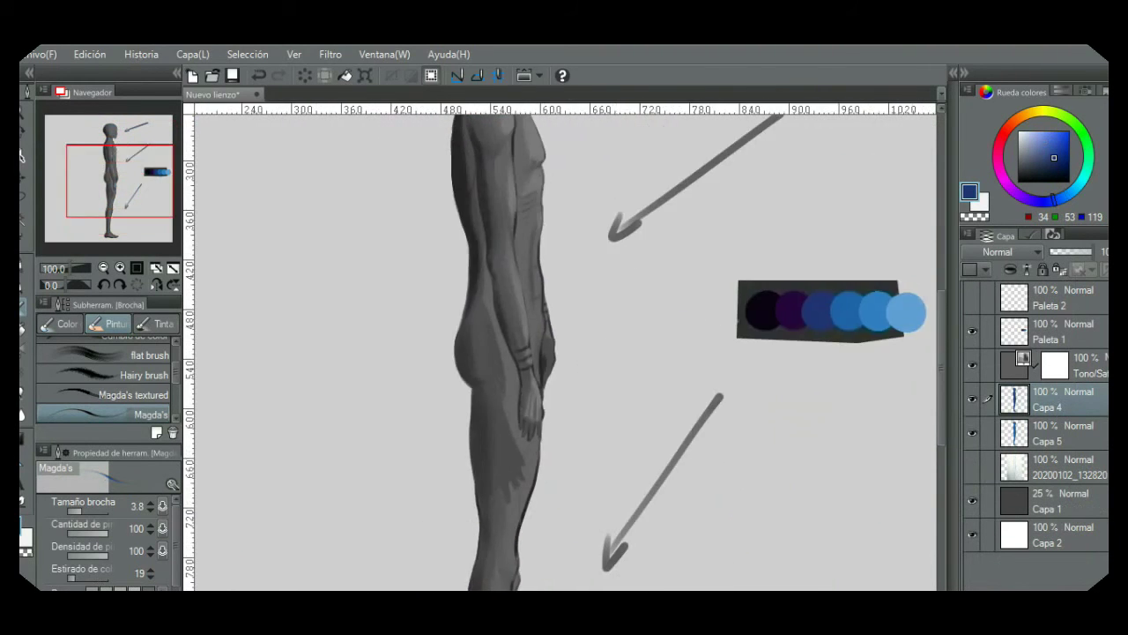
# Step: Sample the lighter blue from the palette and paint highlights on the side-view figure's arm and thigh
pyautogui.keyDown('alt'); pyautogui.click(851, 313); pyautogui.keyUp('alt')
pyautogui.scroll(2, 580, 236)
pyautogui.moveTo(510, 406); pyautogui.dragTo(516, 329)
pyautogui.press(']')
pyautogui.moveTo(639, 218); pyautogui.dragTo(280, 311)
pyautogui.keyDown('alt'); pyautogui.click(848, 362); pyautogui.keyUp('alt')
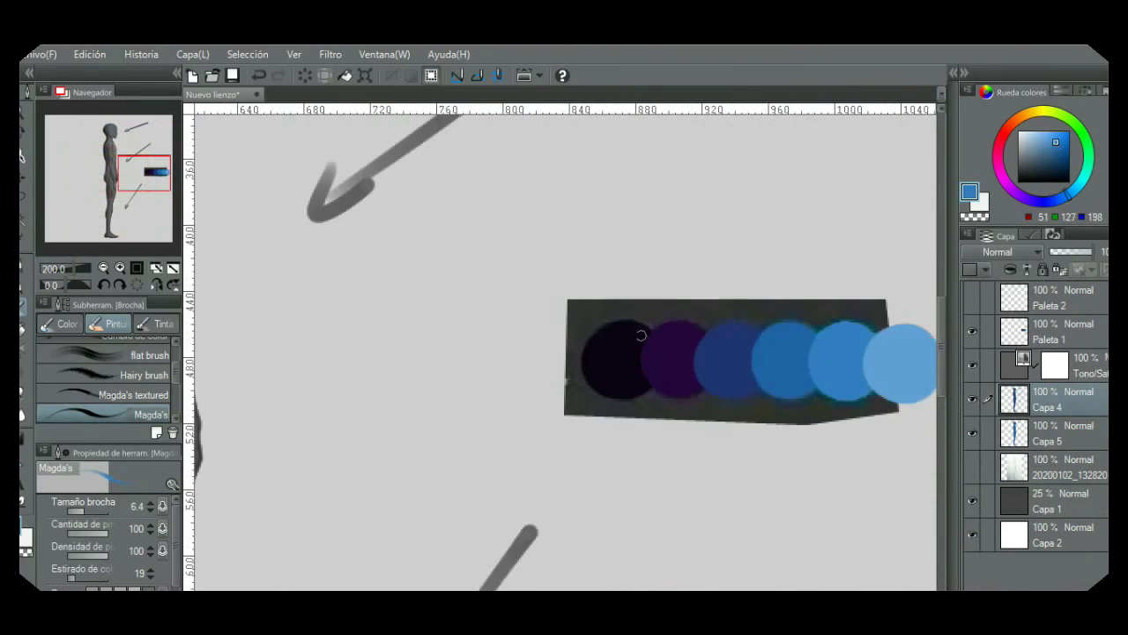
pyautogui.moveTo(599, 340); pyautogui.dragTo(938, 319)
# Step: Sample near-black from the palette and darken the wristband and hand contours with Magda's brush at size 2.9
pyautogui.press('[')
pyautogui.moveTo(617, 352); pyautogui.dragTo(467, 286)
pyautogui.keyDown('alt'); pyautogui.click(798, 275); pyautogui.keyUp('alt')
pyautogui.moveTo(482, 350); pyautogui.dragTo(735, 350)
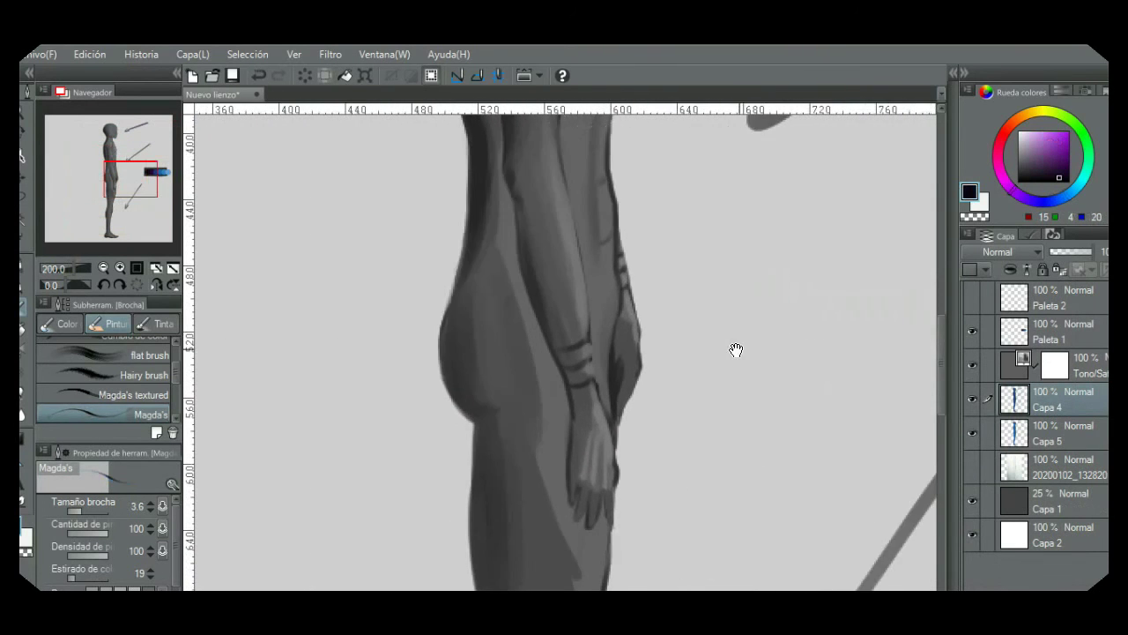
pyautogui.moveTo(785, 189)
pyautogui.mouseDown()
pyautogui.moveTo(820, 297)
pyautogui.moveTo(494, 547)
pyautogui.mouseUp()
pyautogui.press('[')
pyautogui.moveTo(525, 274); pyautogui.dragTo(641, 328)
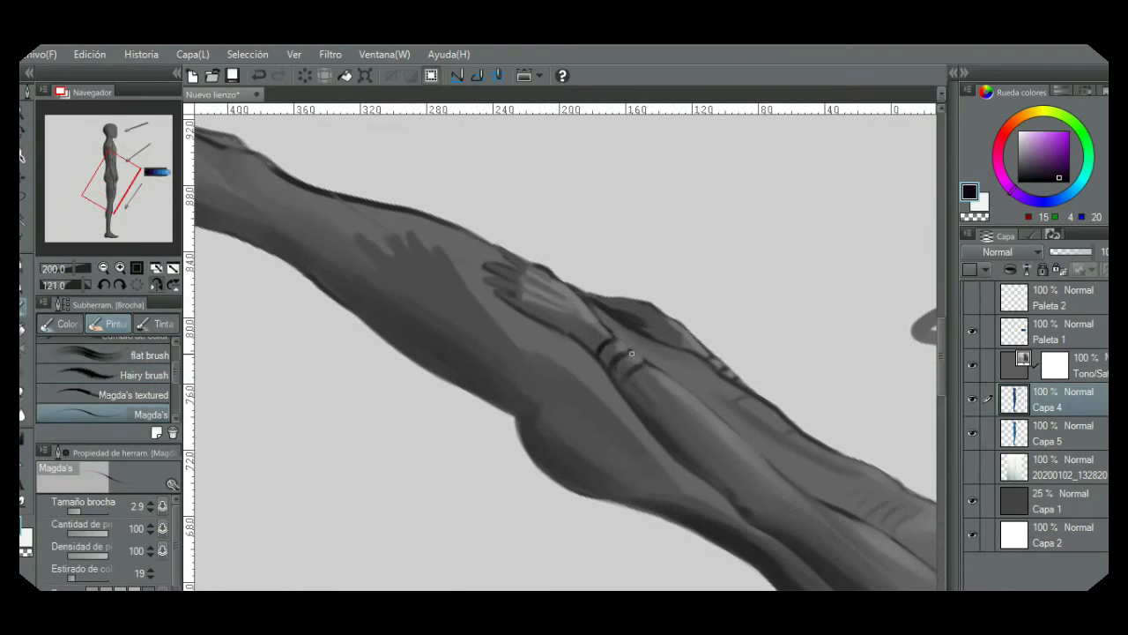
pyautogui.click(159, 286)
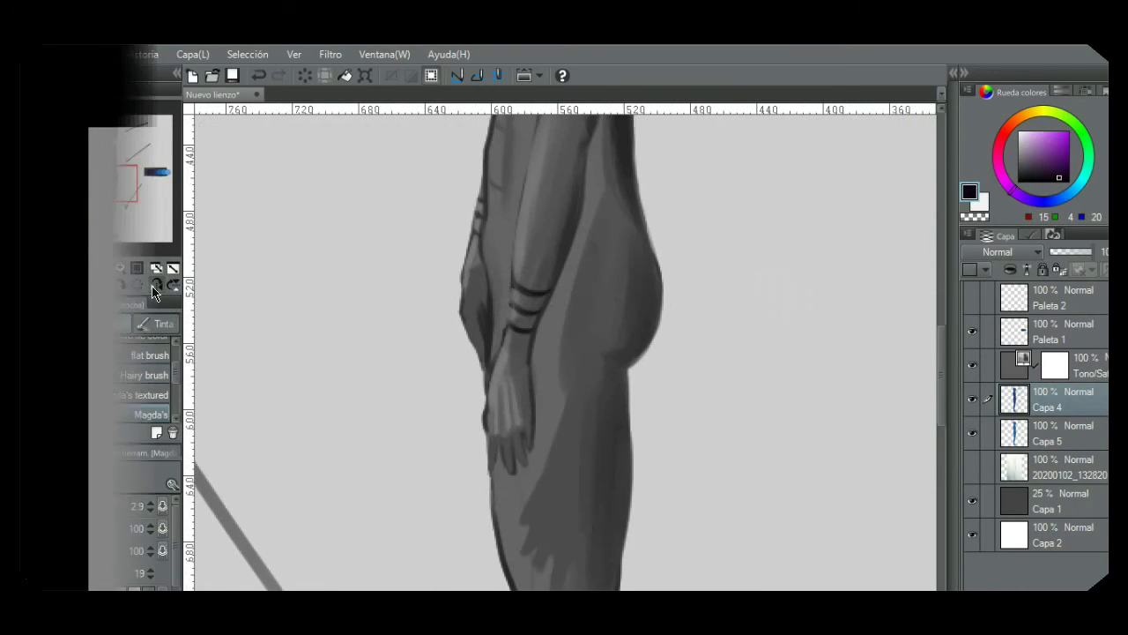